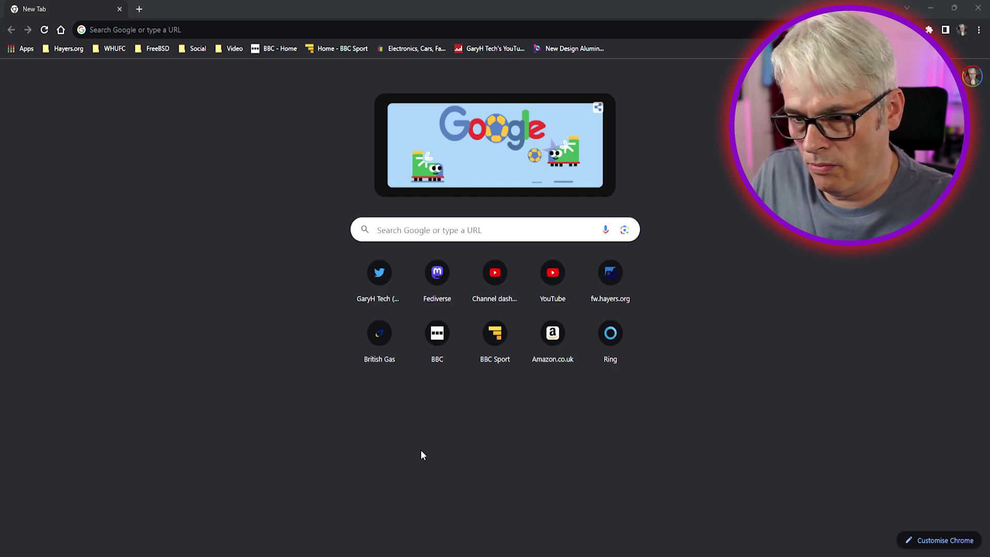
pyautogui.hotkey('alt', 'Tab')
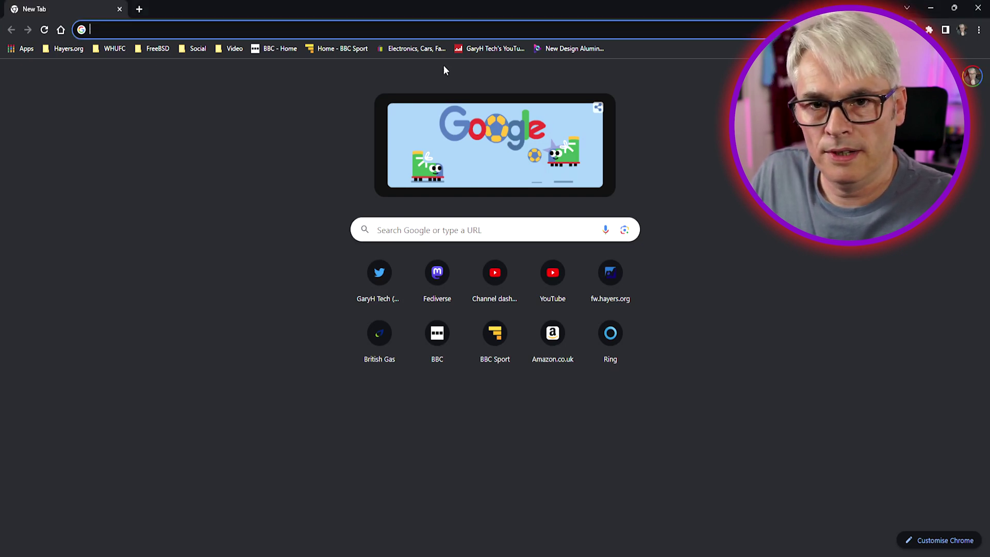
pyautogui.write('http')
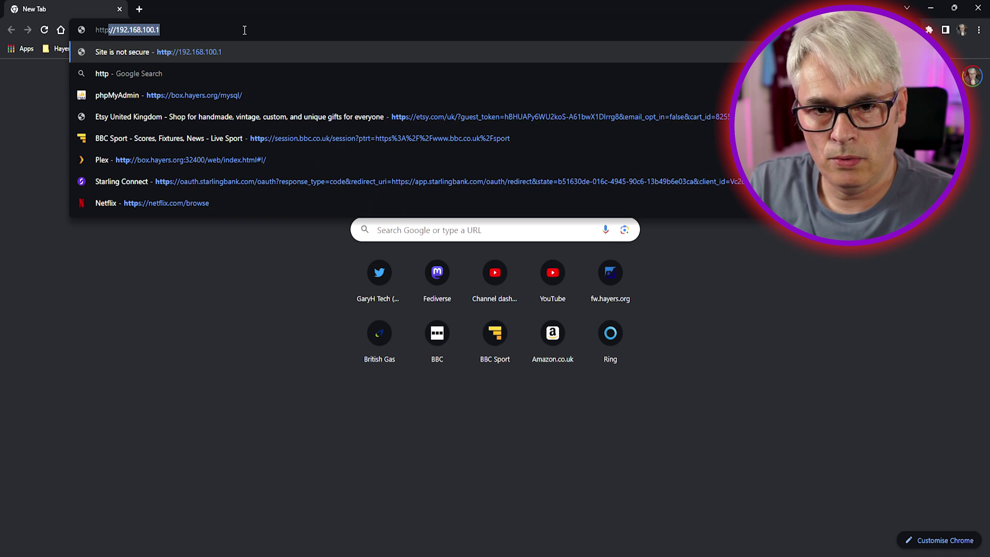
pyautogui.write('s://10.148.86.165/ui/sessions/signin')
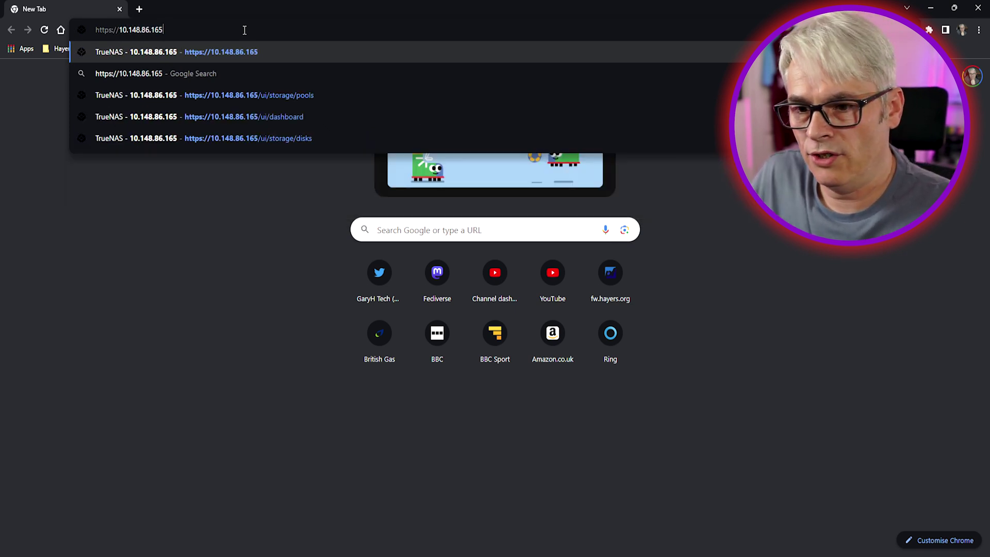
pyautogui.press('Return')
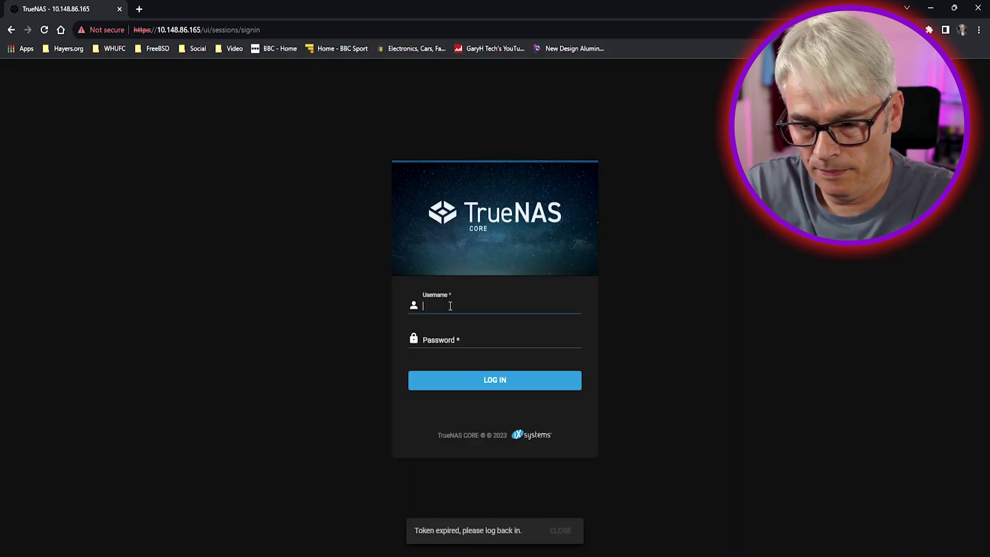
pyautogui.write('root')
pyautogui.press('Tab')
pyautogui.write('•••••')
pyautogui.press('Return')
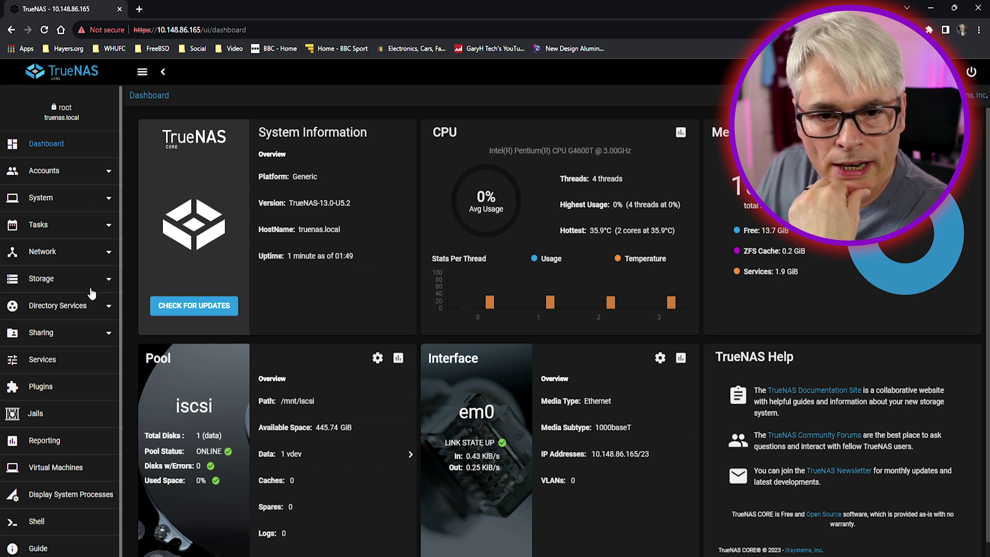
# Step: On Storage > Pools, inspect the iscsi pool's and dataset's action menus
pyautogui.click(109, 282)
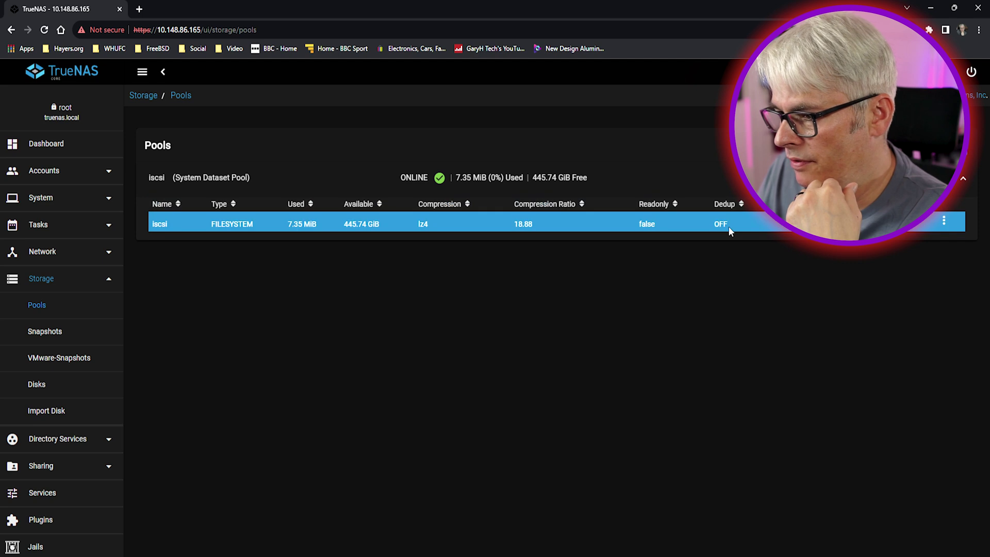
pyautogui.click(945, 223)
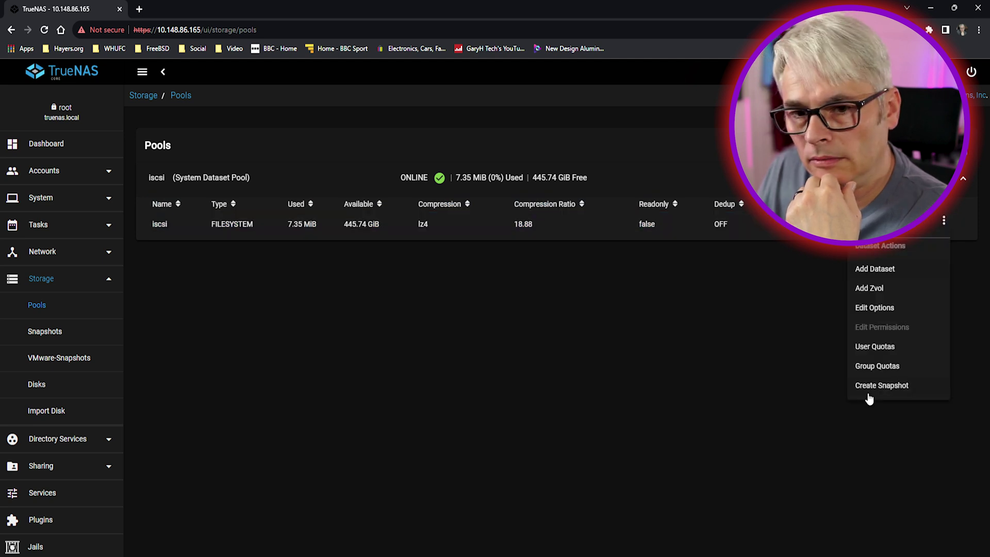
pyautogui.click(693, 330)
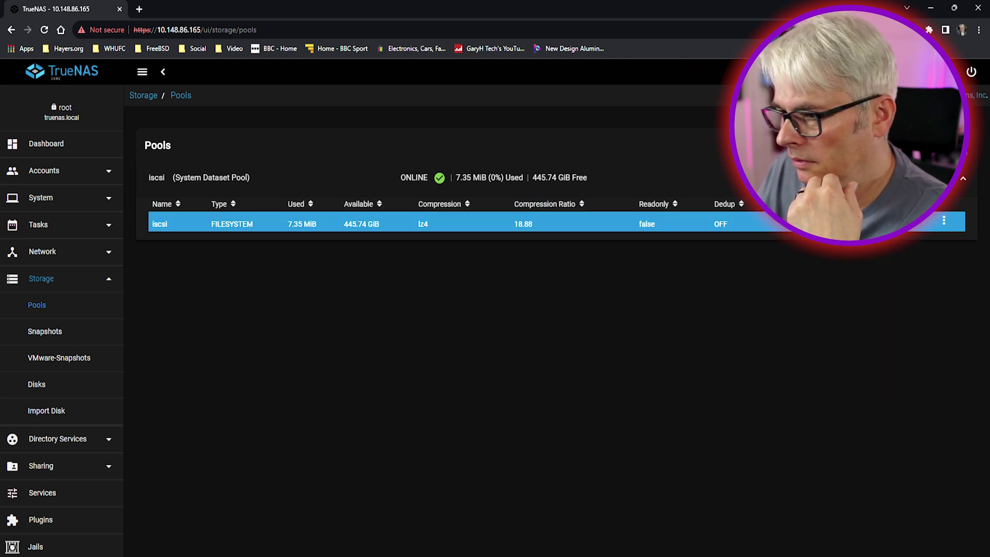
pyautogui.click(945, 223)
pyautogui.click(945, 204)
pyautogui.click(944, 177)
pyautogui.click(693, 299)
pyautogui.click(159, 224)
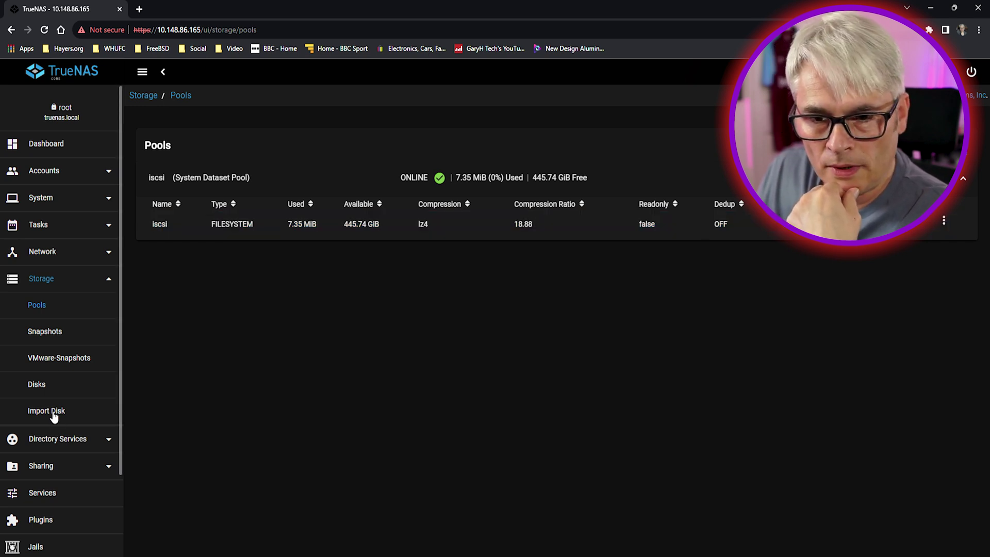
# Step: Check the da0 disk's details under Disks, then return to the iscsi pool on Pools
pyautogui.click(39, 384)
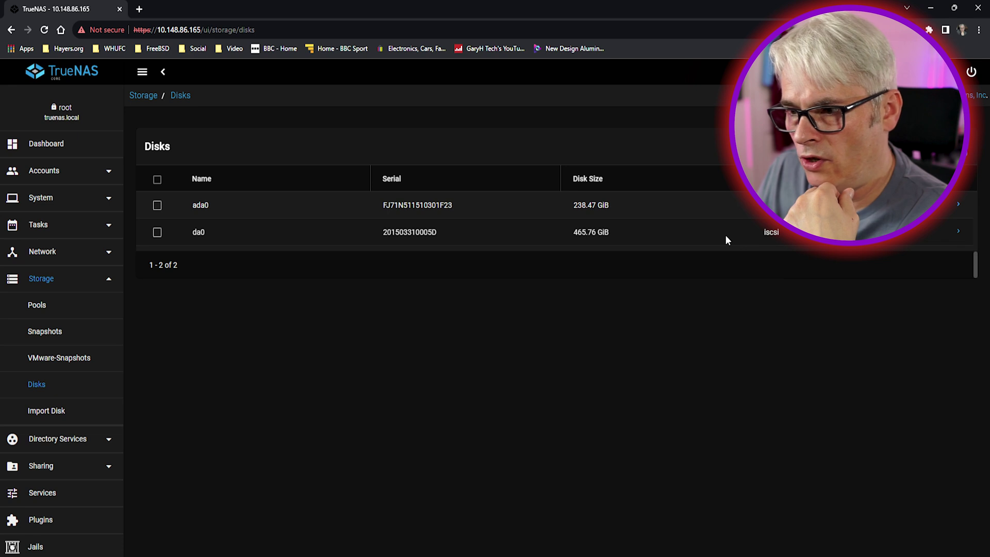
pyautogui.moveTo(779, 233); pyautogui.dragTo(763, 233)
pyautogui.click(762, 233)
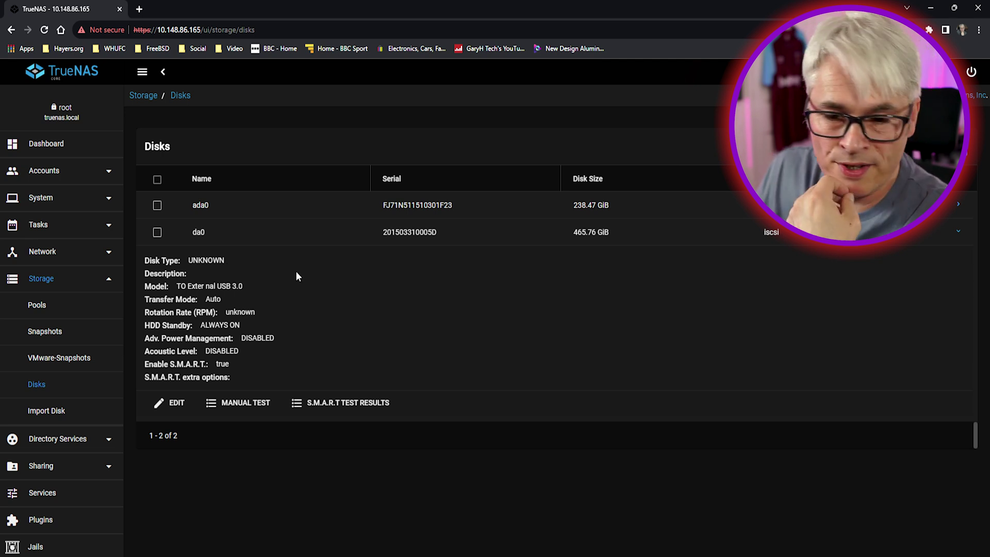
pyautogui.click(86, 363)
pyautogui.click(42, 330)
pyautogui.click(38, 309)
pyautogui.click(157, 230)
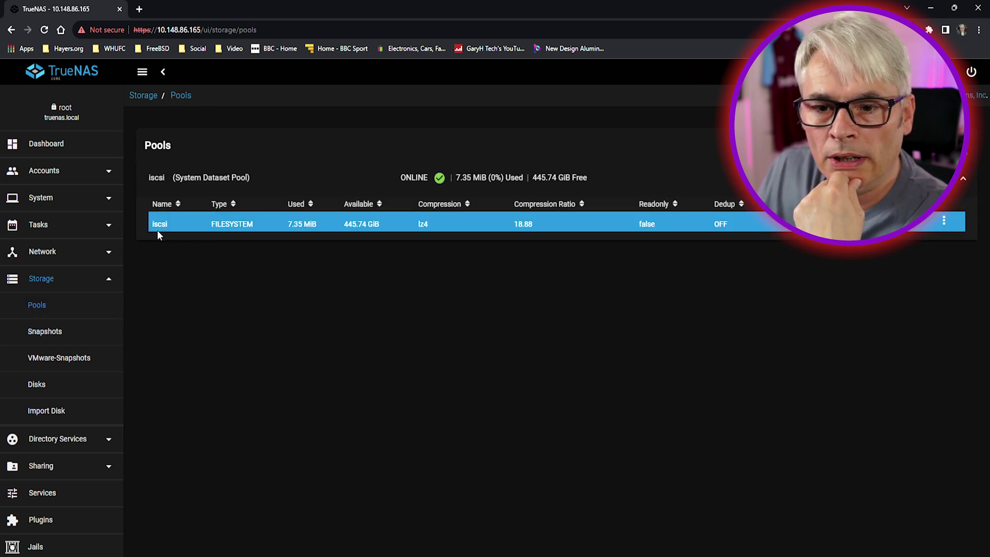
pyautogui.doubleClick(236, 225)
pyautogui.click(243, 226)
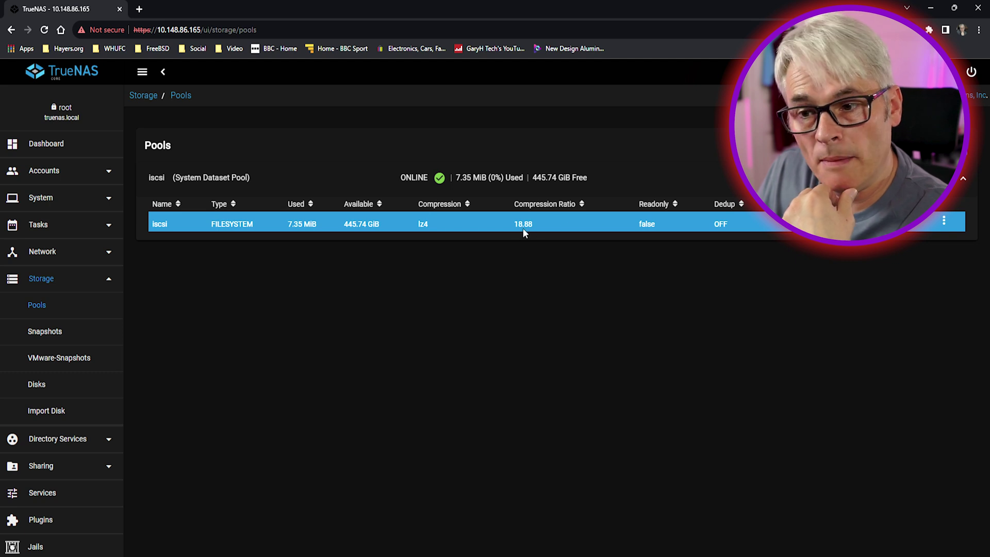
# Step: Under Block Shares (iSCSI), add portal GHT-iscsi with Discovery Auth NONE on 0.0.0.0 port 3260
pyautogui.click(46, 278)
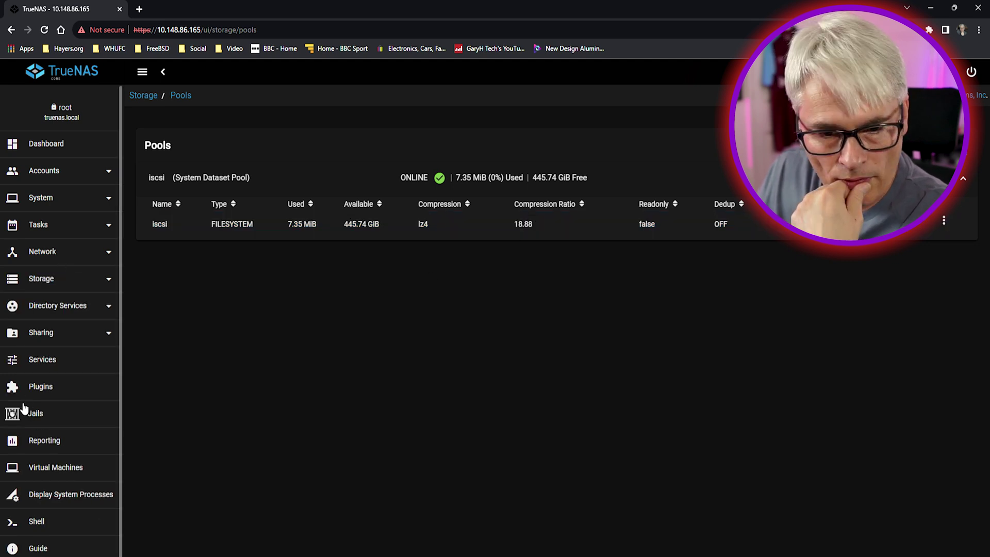
pyautogui.click(59, 334)
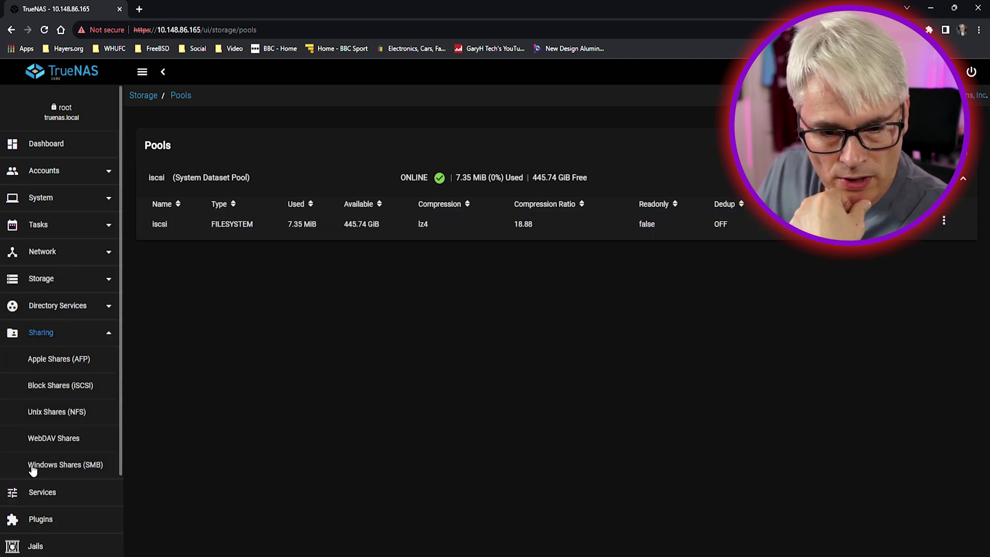
pyautogui.click(70, 386)
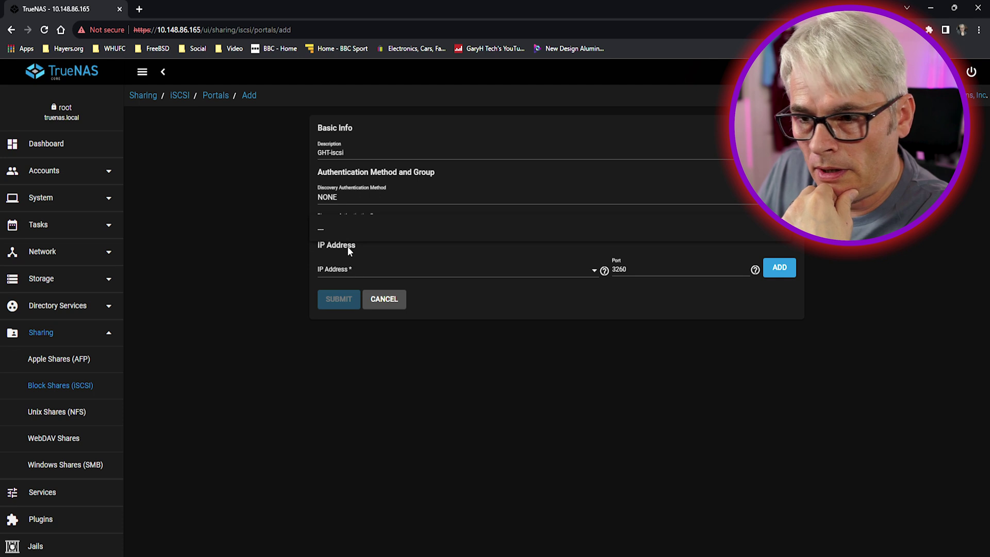
pyautogui.click(779, 226)
pyautogui.click(781, 232)
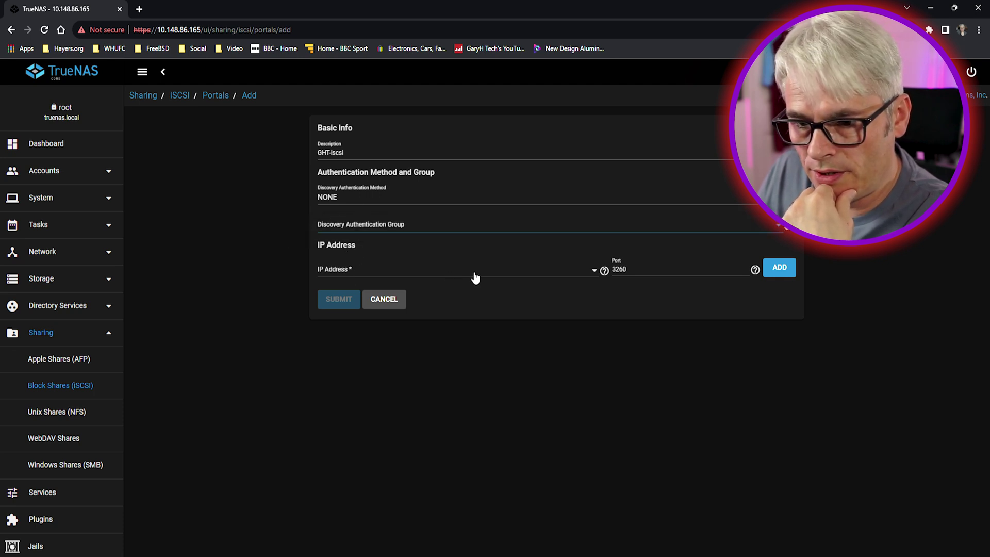
pyautogui.click(450, 275)
pyautogui.click(376, 278)
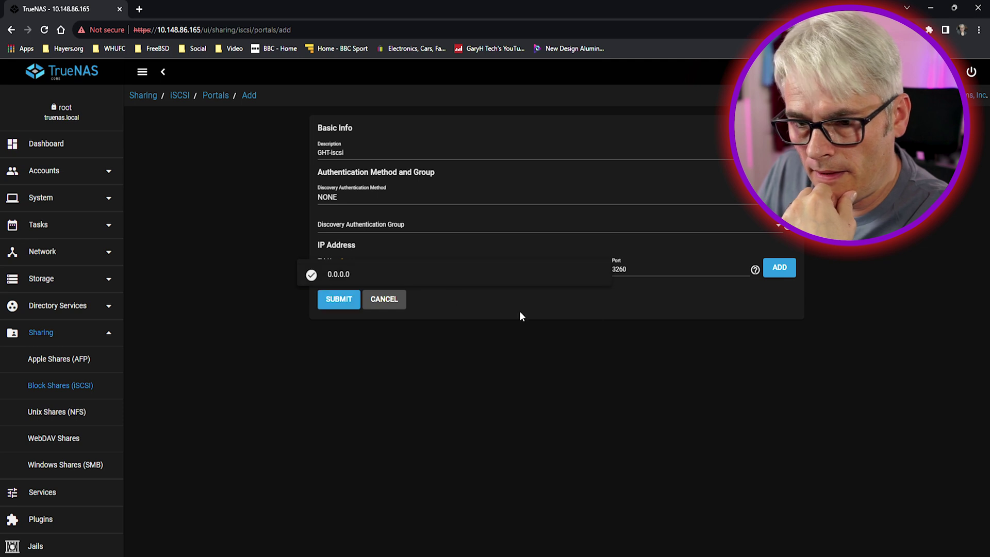
pyautogui.click(765, 274)
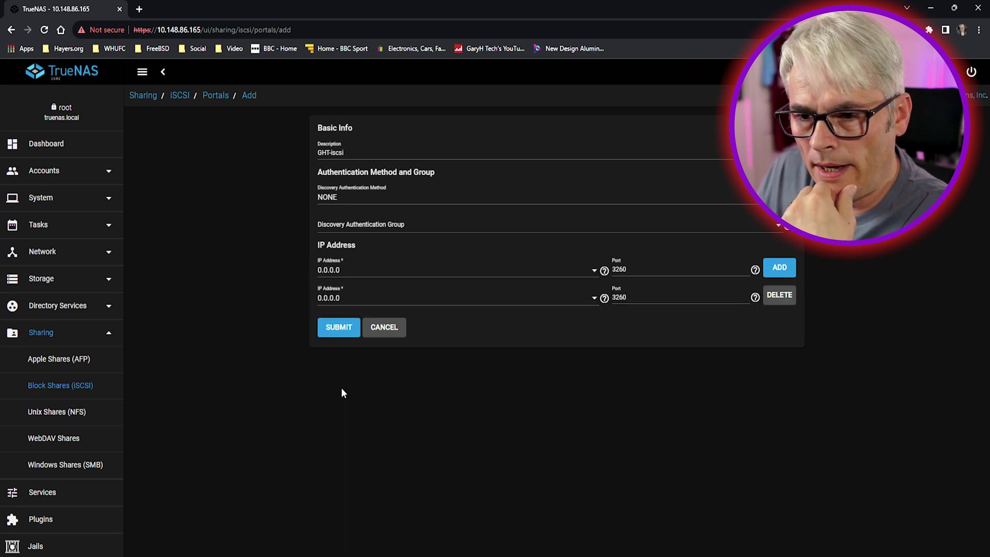
pyautogui.click(338, 329)
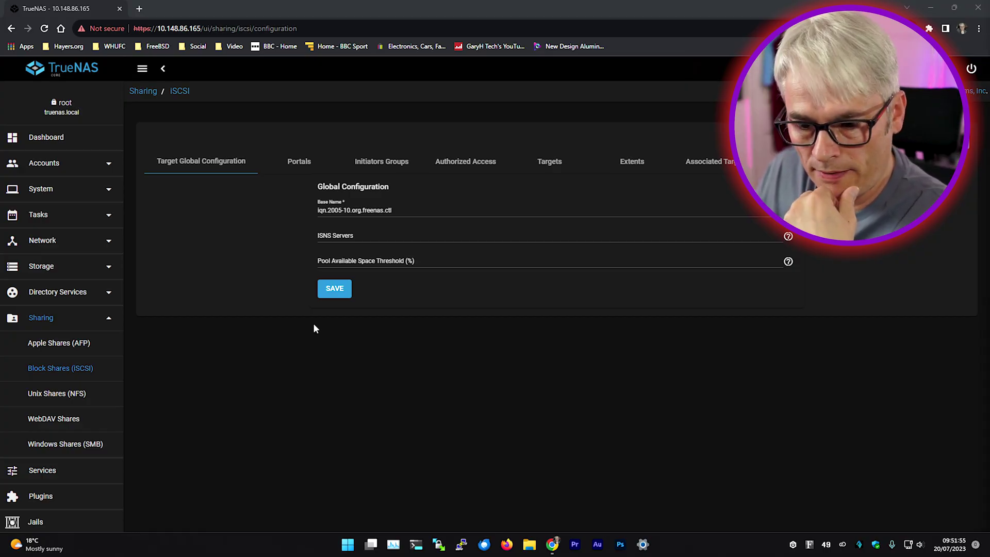
# Step: Launch iSCSI Initiator via search 'isc' and Quick Connect to 10.148.86.165, dismissing the failure
pyautogui.rightClick(347, 543)
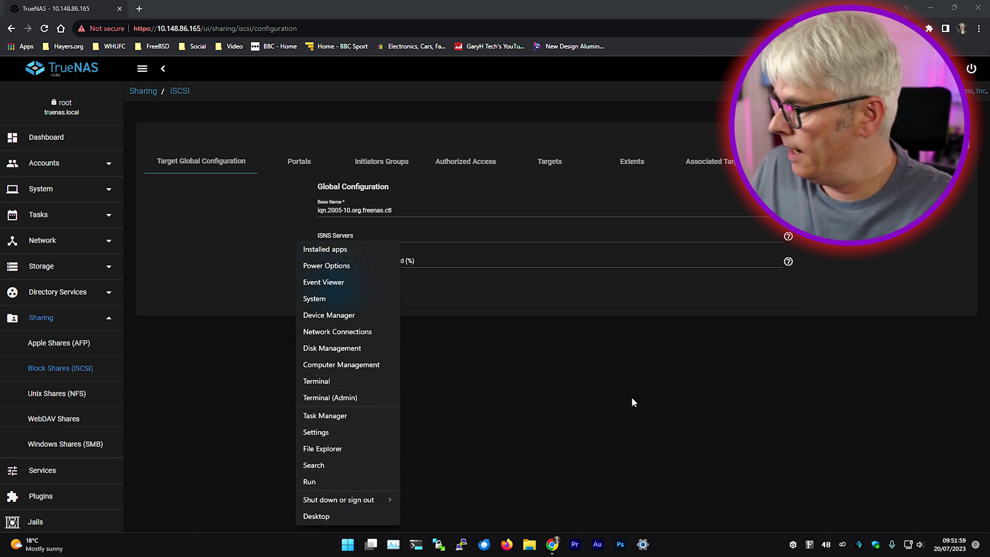
pyautogui.click(631, 397)
pyautogui.click(351, 547)
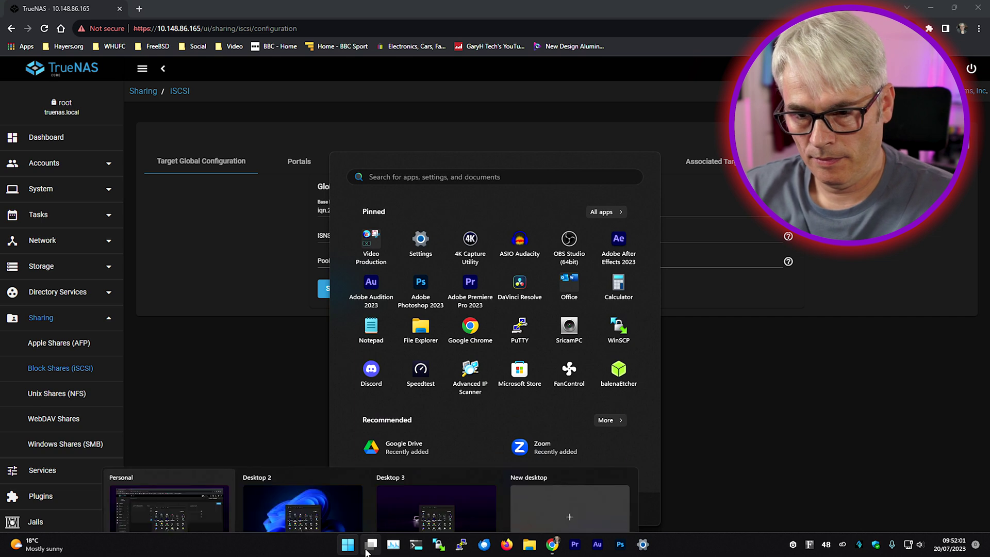
pyautogui.write('iscSI Initiator')
pyautogui.press('Return')
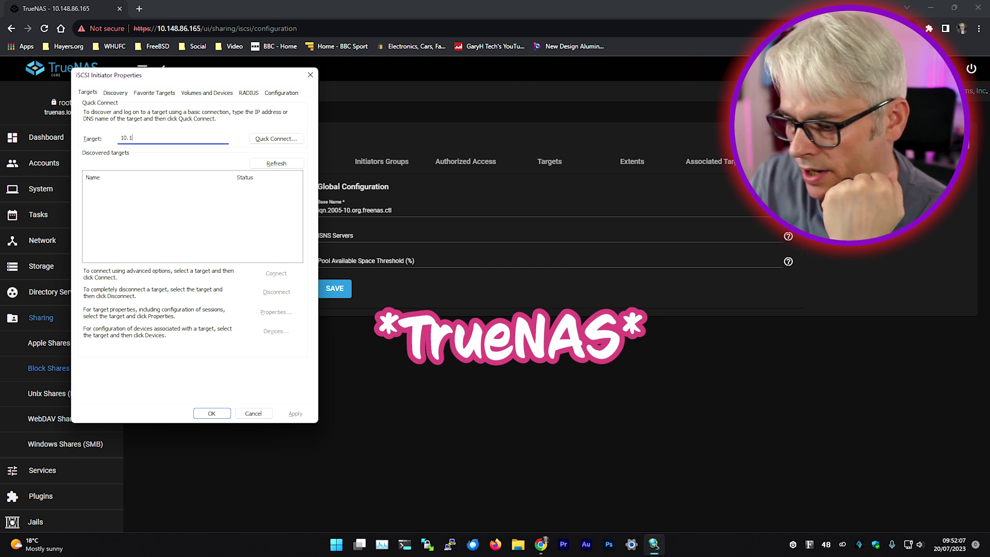
pyautogui.write('10.148.86.165')
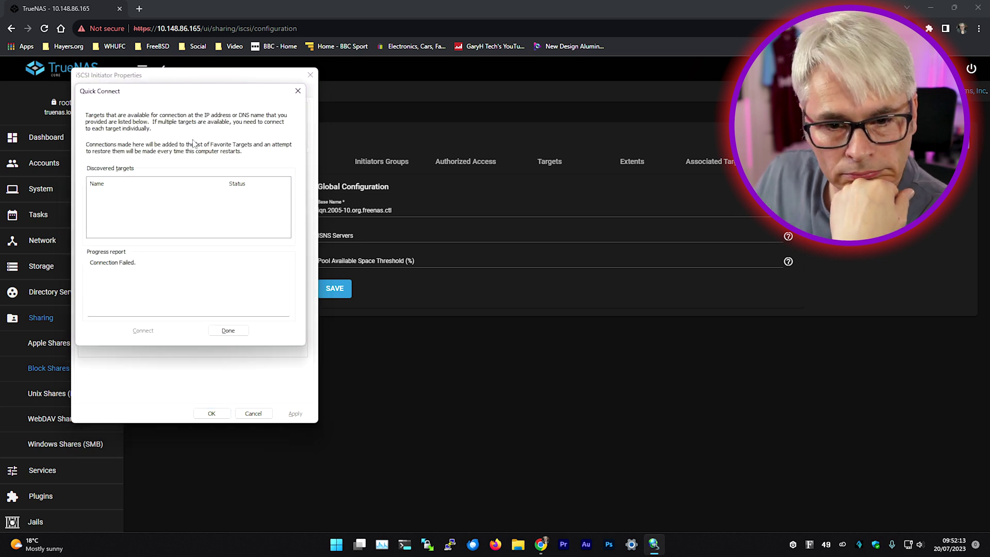
pyautogui.click(228, 330)
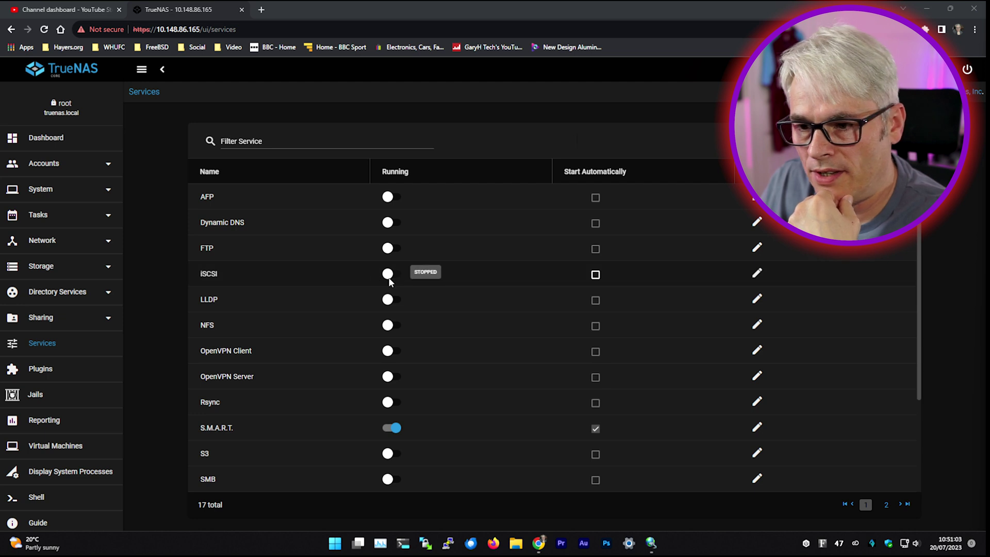
# Step: Switch the iSCSI service on and open the Block Shares (iSCSI) configuration
pyautogui.click(389, 280)
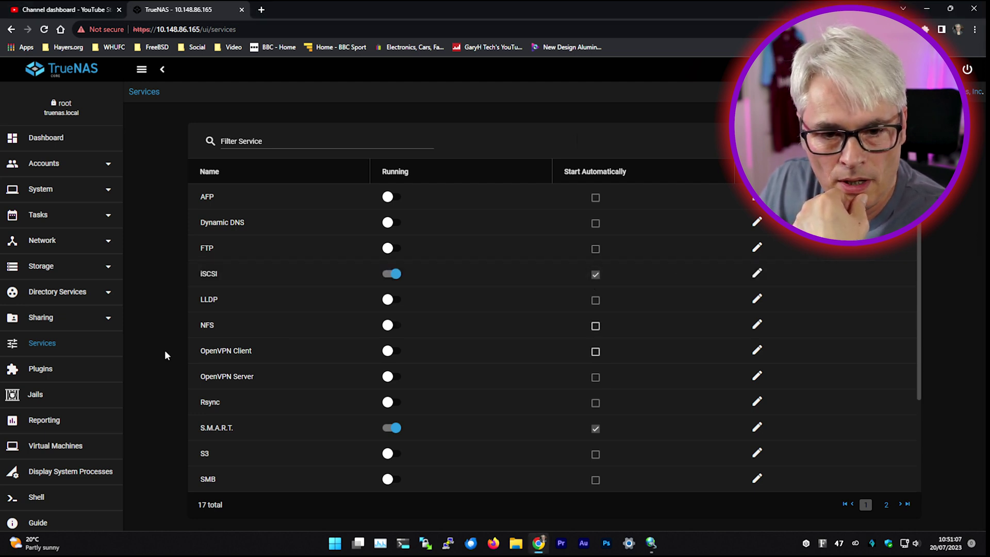
pyautogui.click(56, 322)
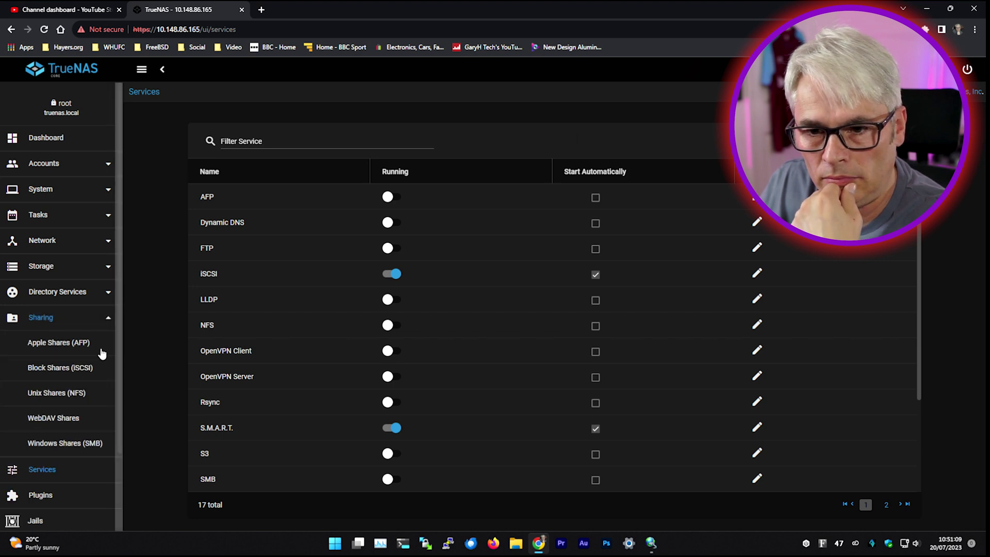
pyautogui.click(78, 368)
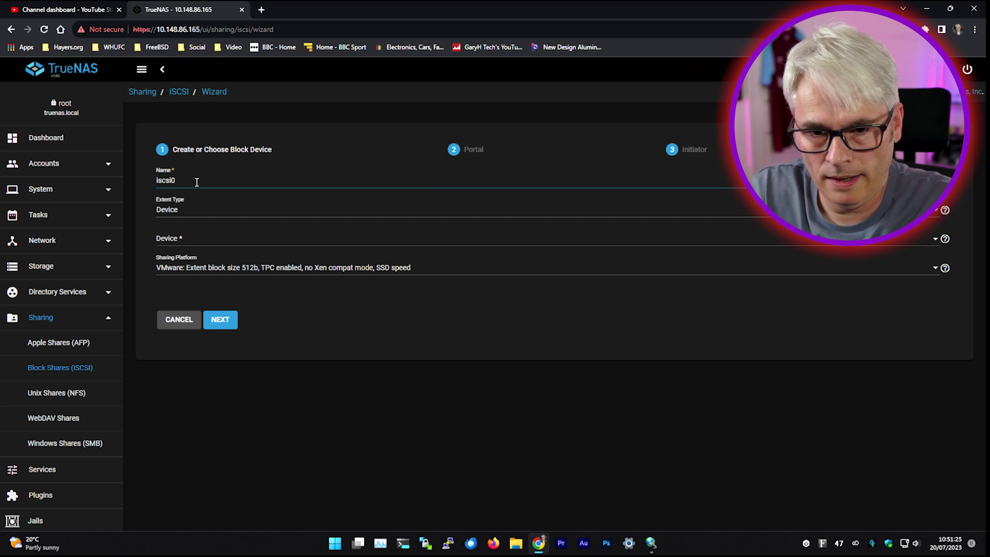
# Step: In the iSCSI wizard, set the extent type to Device and select disk da0
pyautogui.write('ata')
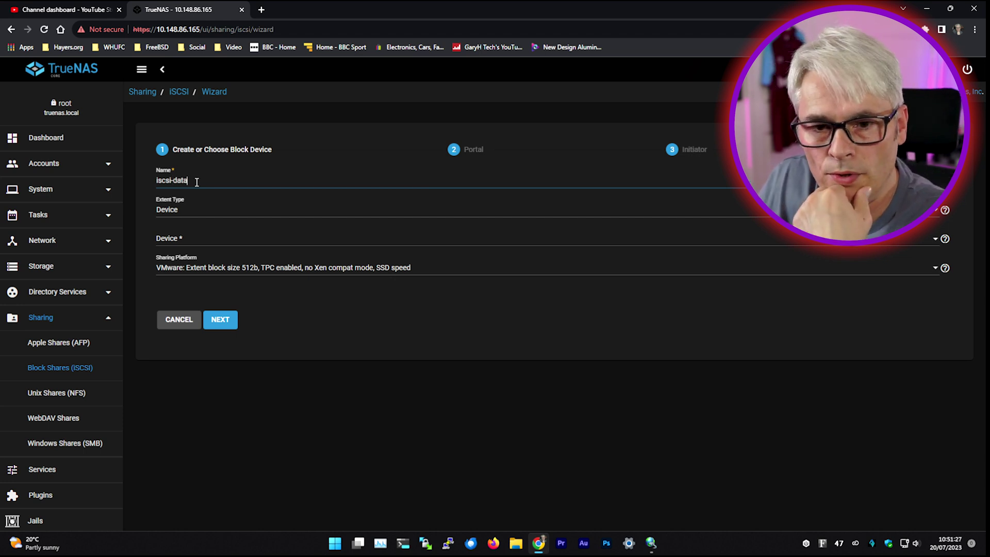
pyautogui.click(187, 210)
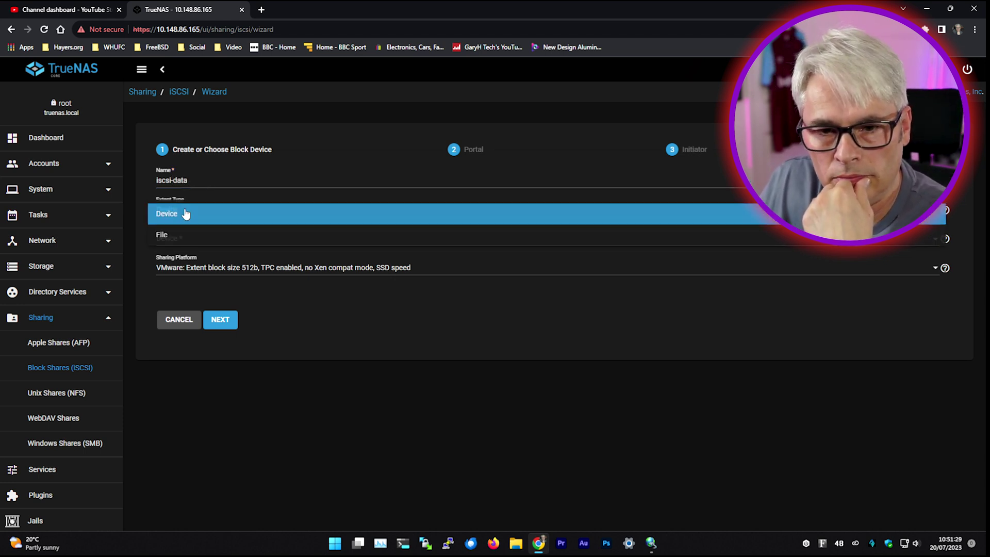
pyautogui.click(173, 241)
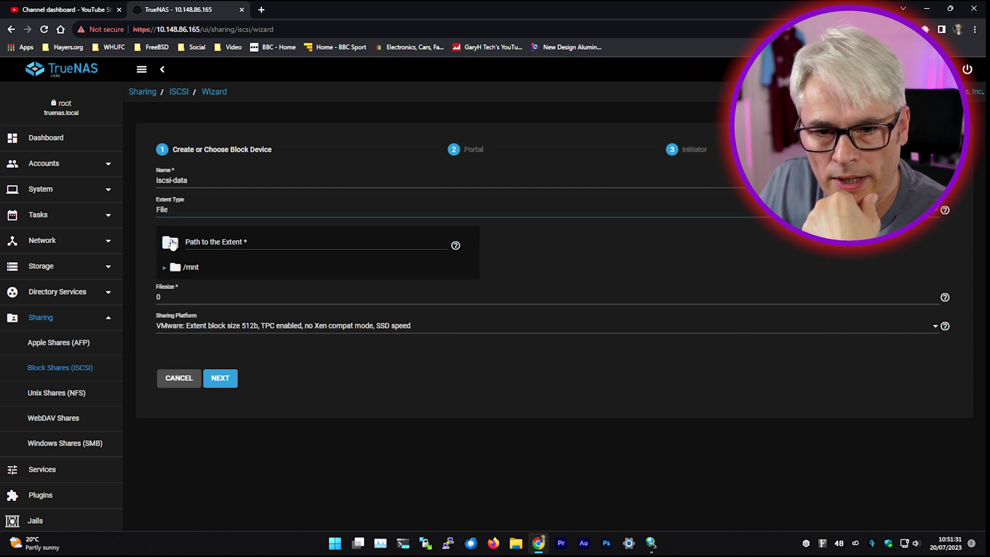
pyautogui.click(178, 211)
pyautogui.click(176, 194)
pyautogui.click(168, 211)
pyautogui.click(170, 212)
pyautogui.click(180, 239)
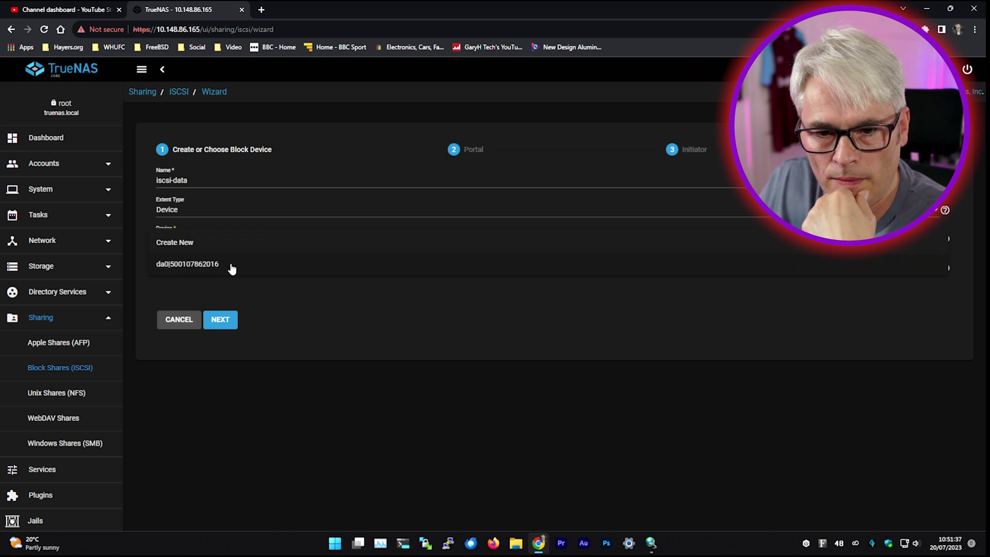
pyautogui.click(185, 244)
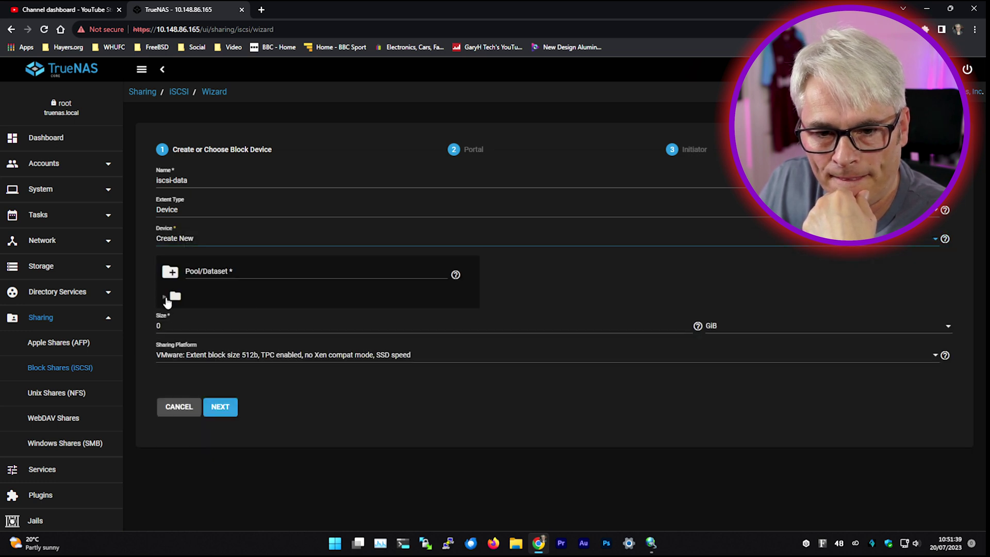
pyautogui.click(164, 299)
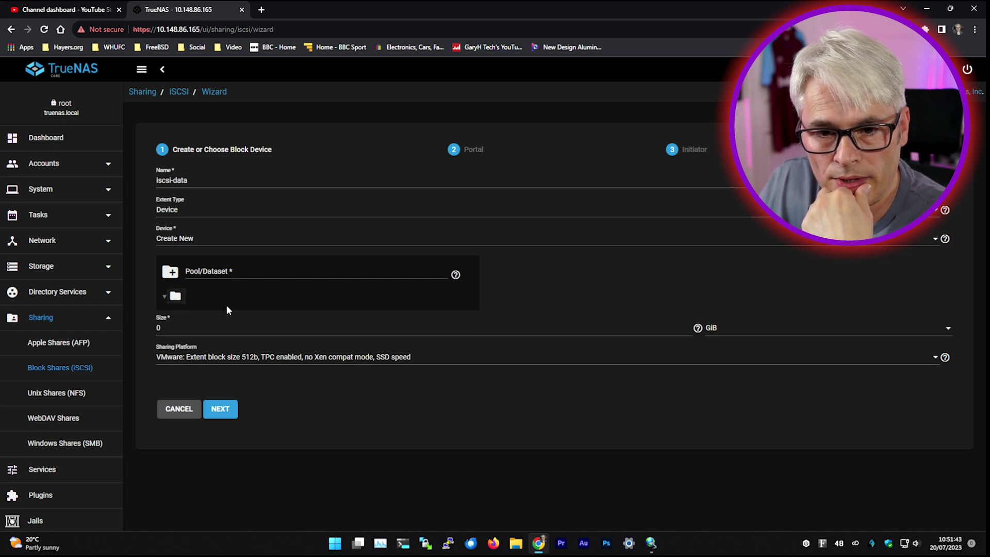
pyautogui.click(185, 240)
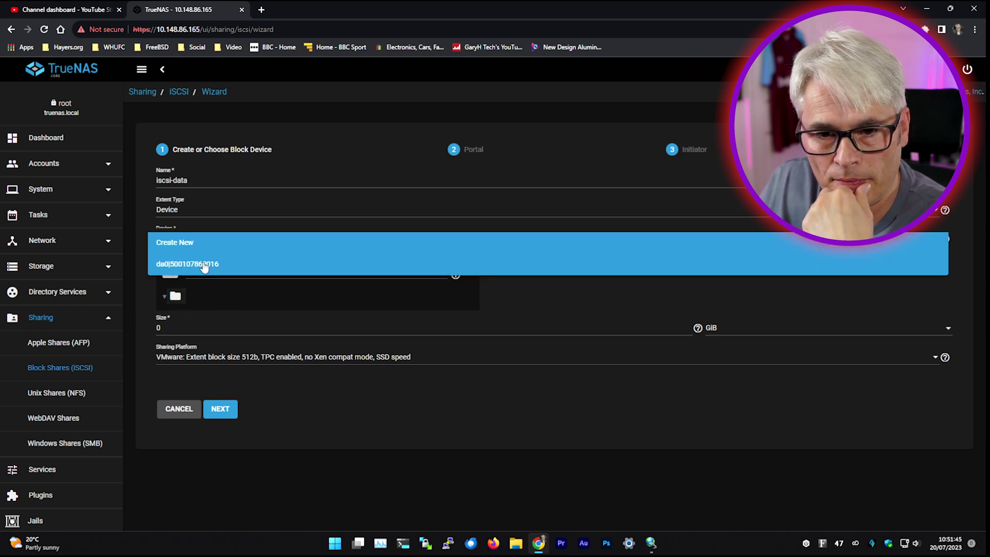
pyautogui.click(204, 265)
pyautogui.click(220, 319)
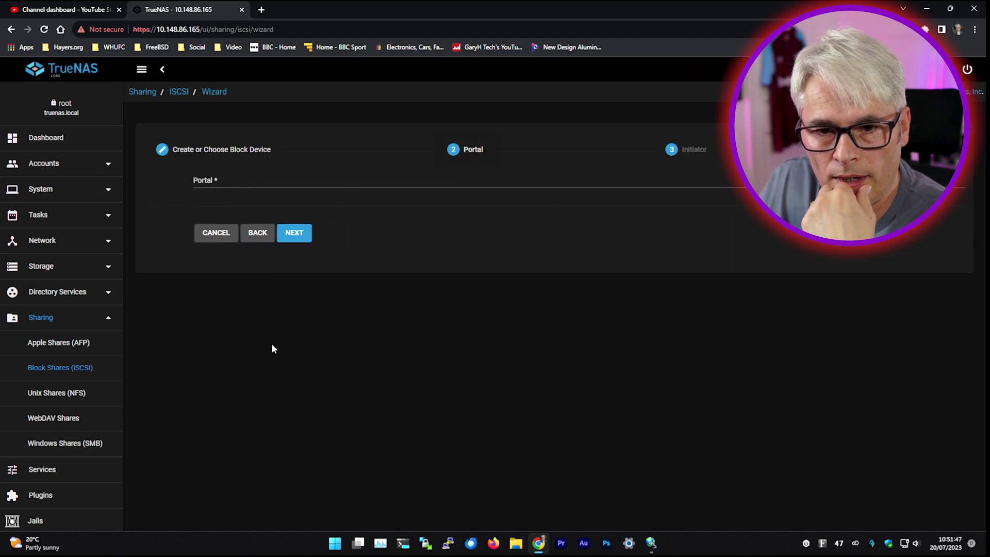
# Step: Create a new portal with no discovery authentication, listening on 0.0.0.0 in both address rows
pyautogui.click(174, 186)
pyautogui.click(212, 193)
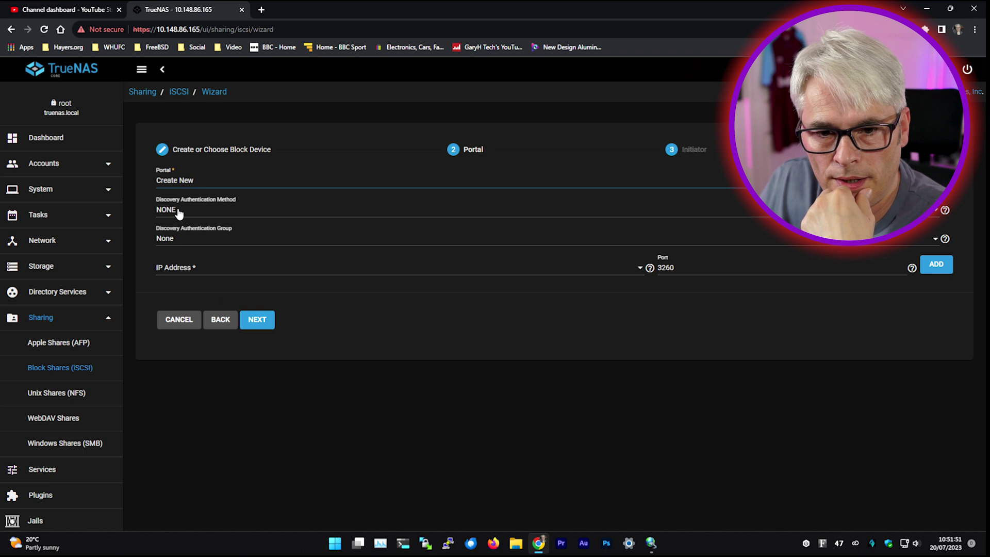
pyautogui.click(185, 241)
pyautogui.click(186, 241)
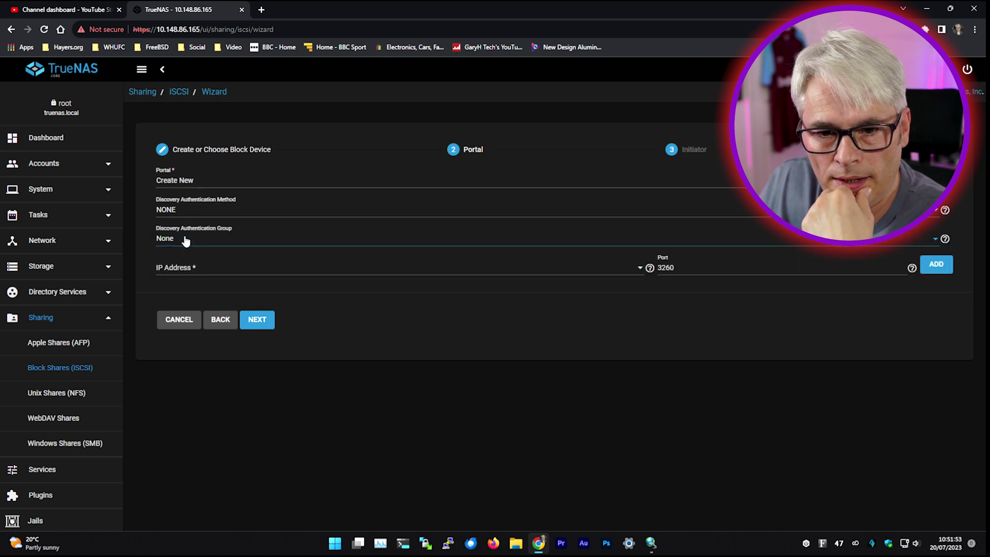
pyautogui.click(190, 267)
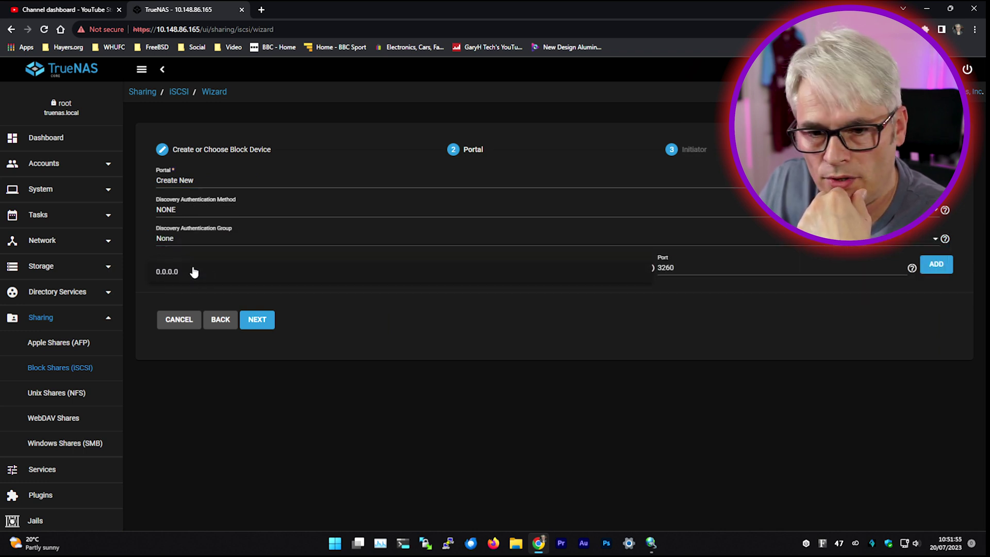
pyautogui.click(175, 272)
pyautogui.click(936, 265)
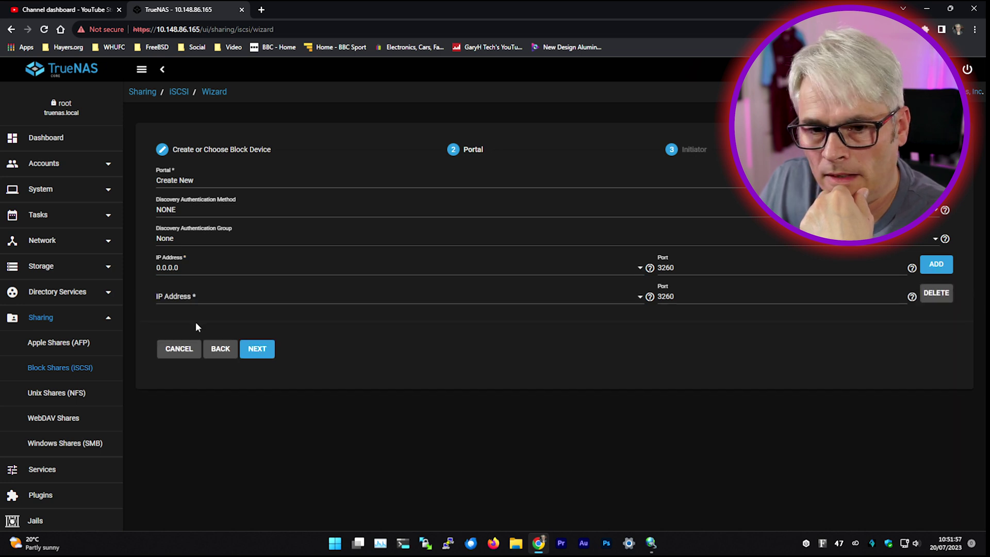
pyautogui.click(260, 351)
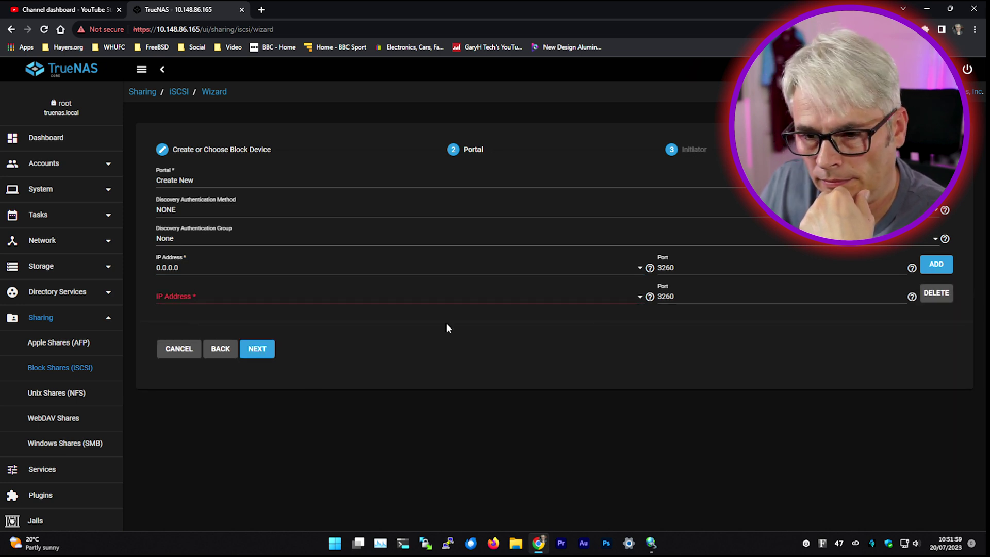
pyautogui.click(527, 303)
pyautogui.click(234, 307)
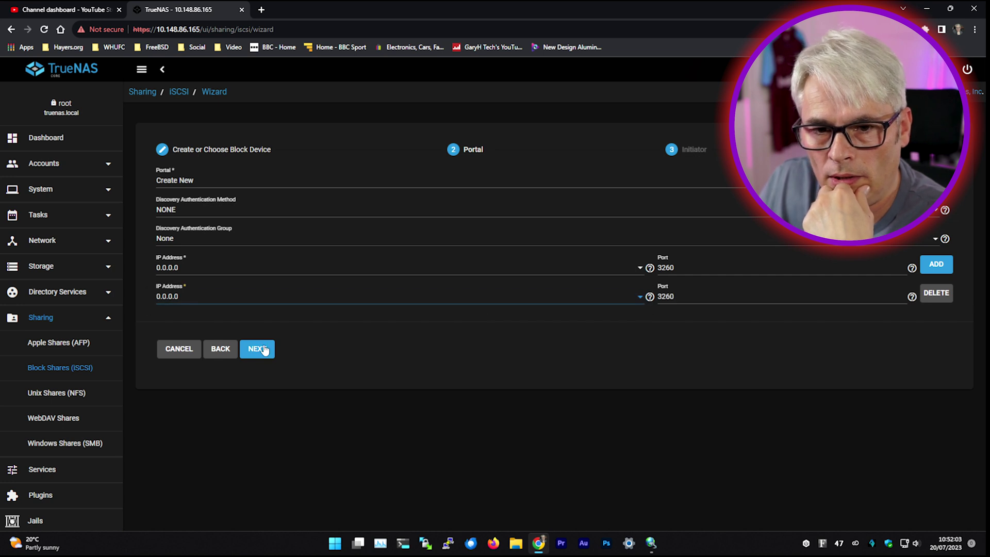
# Step: Submit the iscsi-data share configuration and save the iSCSI global settings
pyautogui.click(263, 349)
pyautogui.click(265, 265)
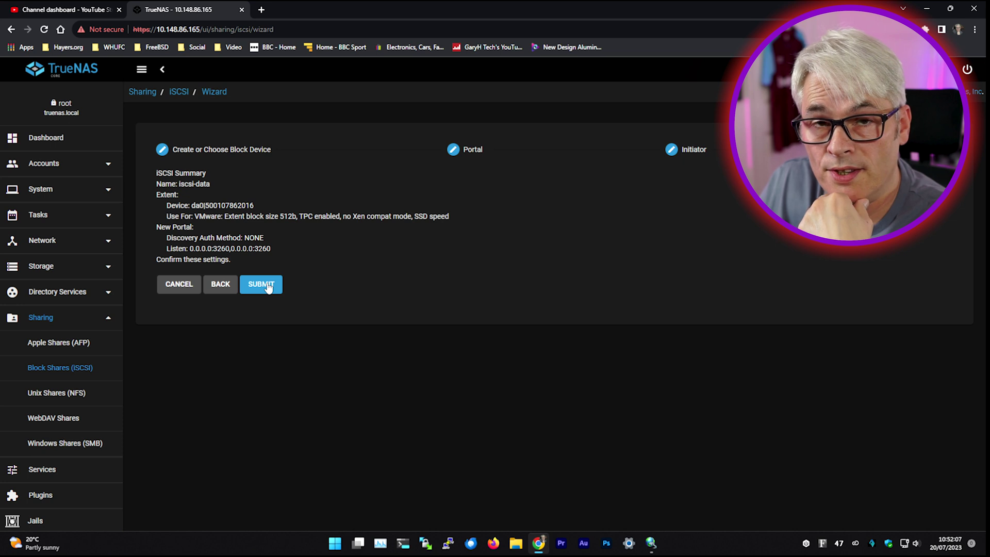
pyautogui.click(264, 285)
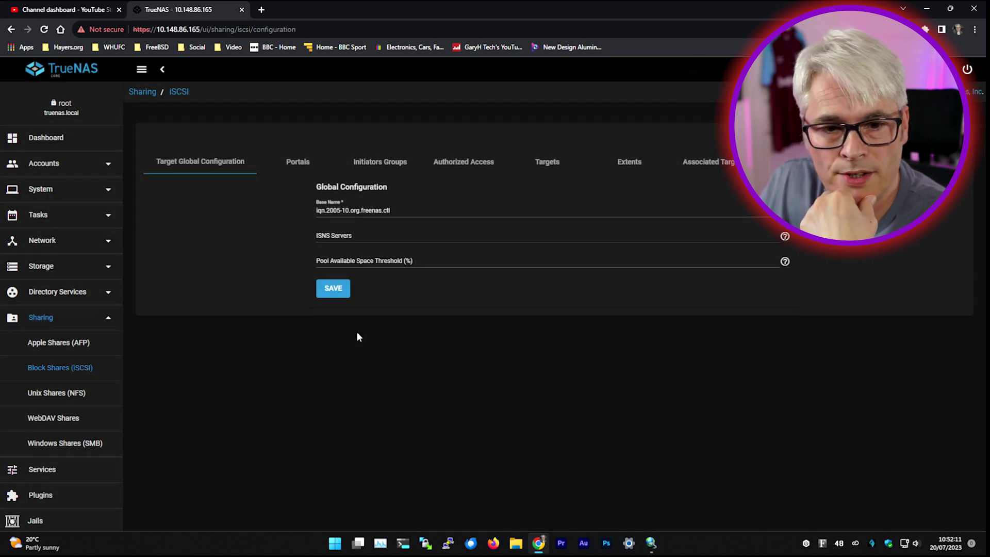
pyautogui.click(345, 292)
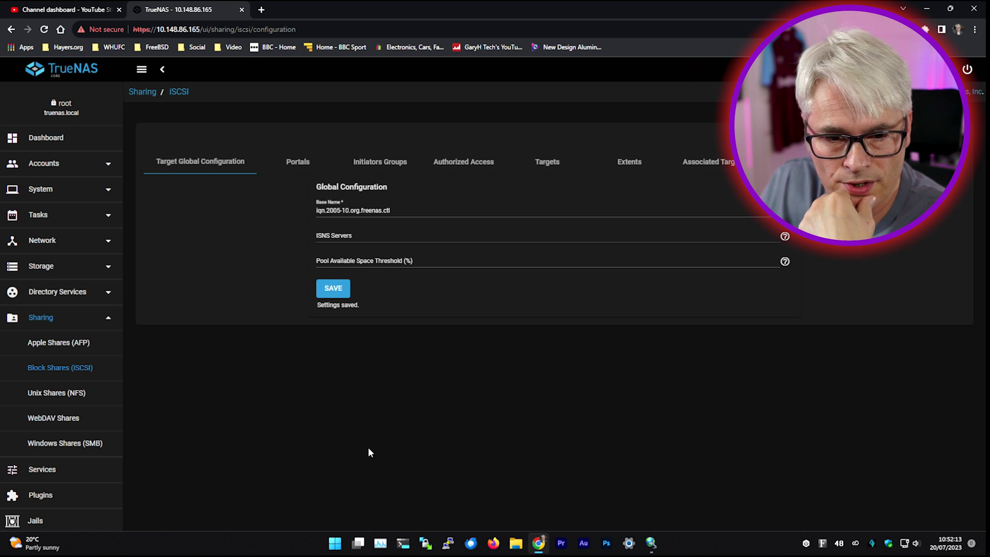
# Step: Stop the iSCSI service from Services, confirming the stop
pyautogui.click(54, 319)
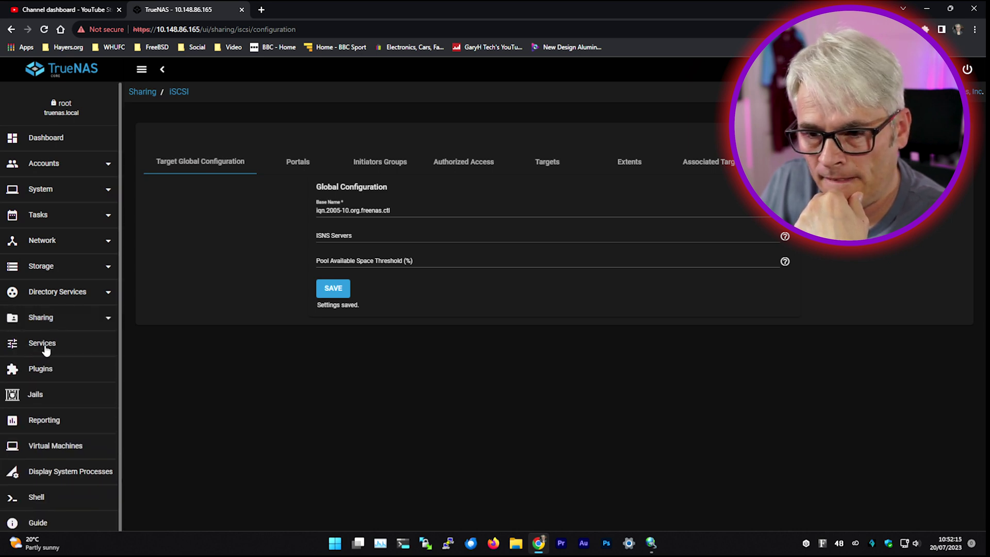
pyautogui.click(44, 344)
pyautogui.click(391, 273)
pyautogui.click(516, 320)
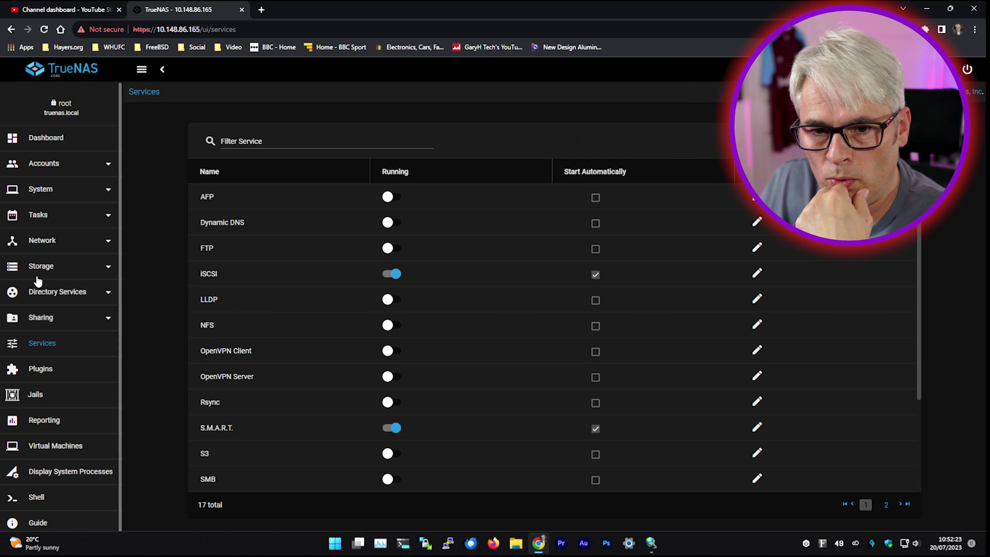
# Step: Open Storage > Pools, then bring the iSCSI Initiator window forward
pyautogui.click(51, 267)
pyautogui.click(60, 297)
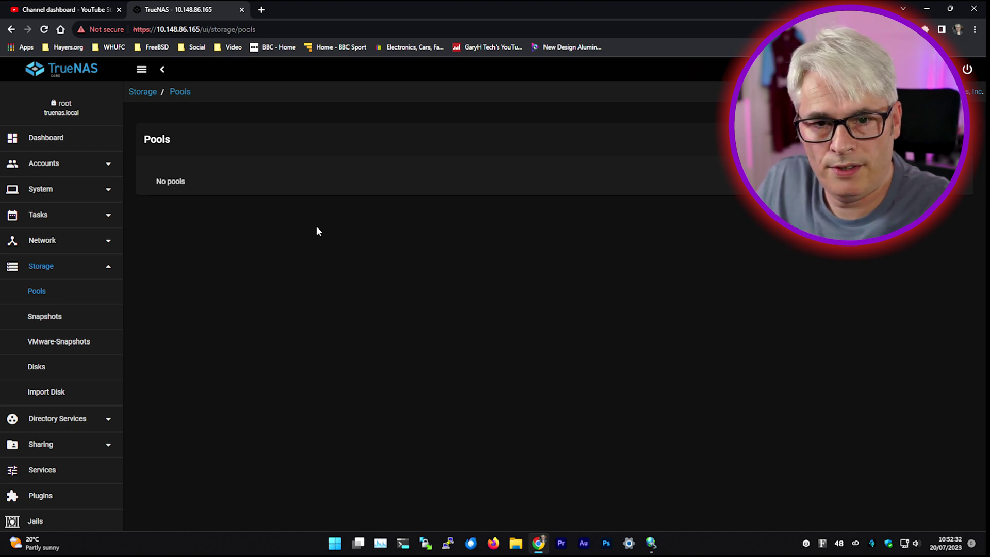
pyautogui.click(651, 542)
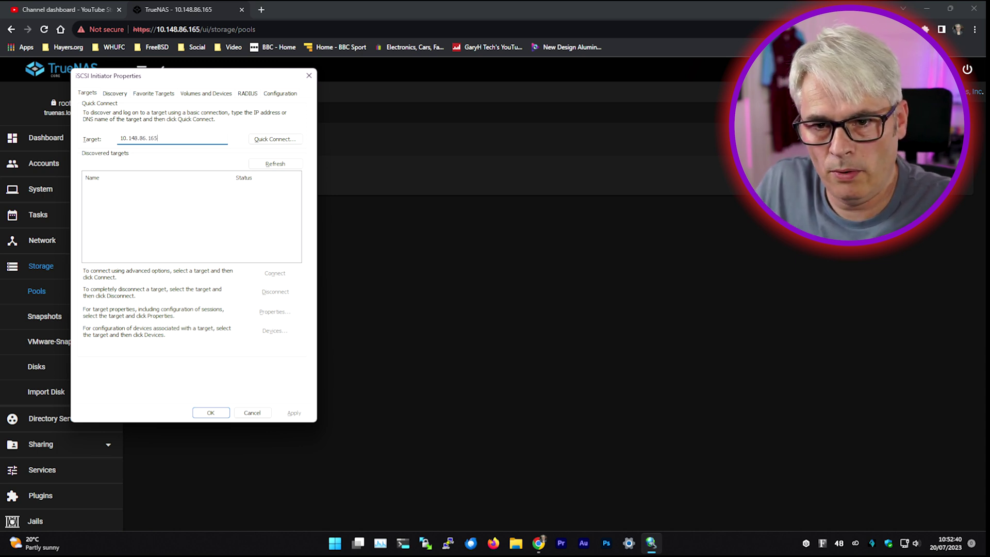
# Step: Quick Connect to target iqn.2005-10.org.freenas.ctl:iscsi-data at 10.148.86.165 and close the results
pyautogui.click(263, 143)
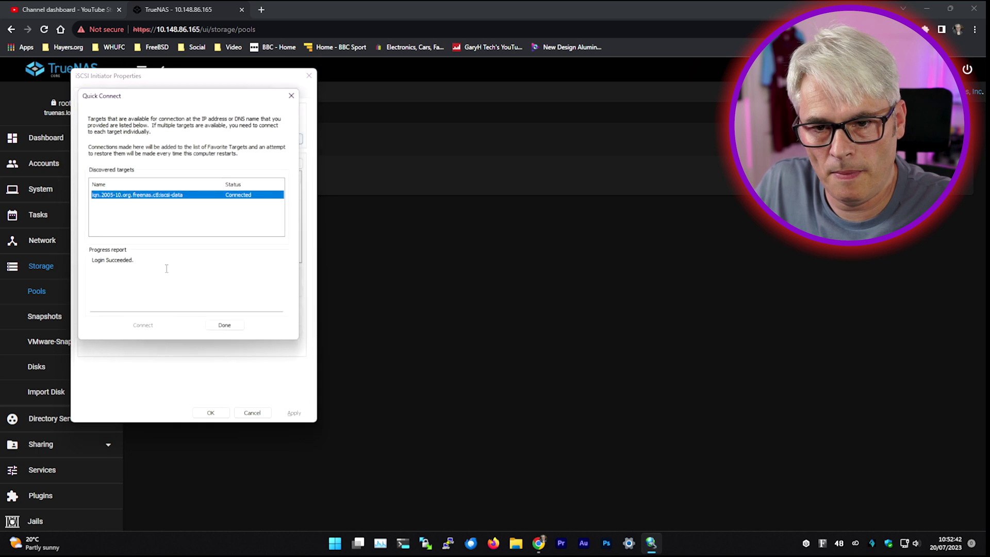
pyautogui.click(223, 329)
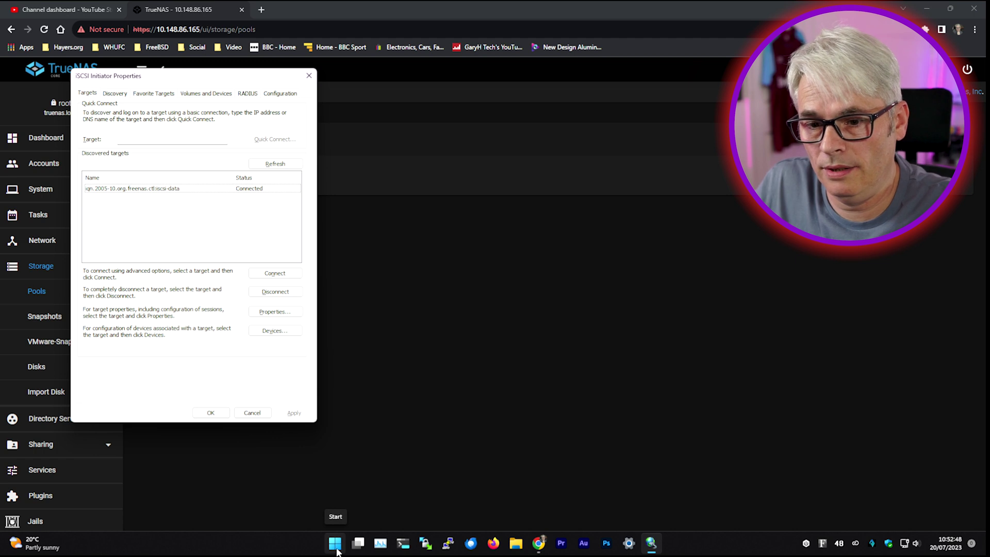
pyautogui.rightClick(336, 549)
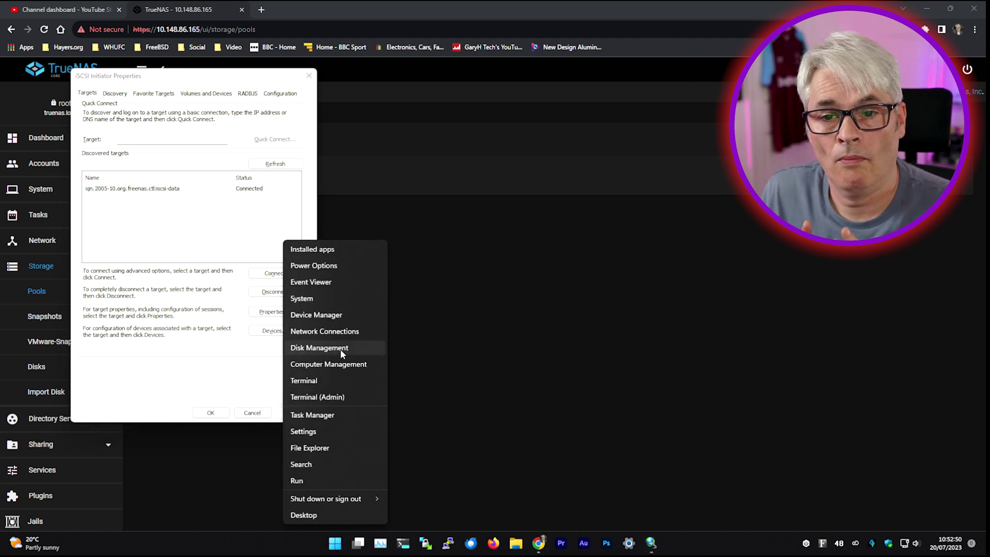
# Step: Open Disk Management and examine Disk 5's 463.76 GB and 2.00 GB partitions
pyautogui.click(340, 349)
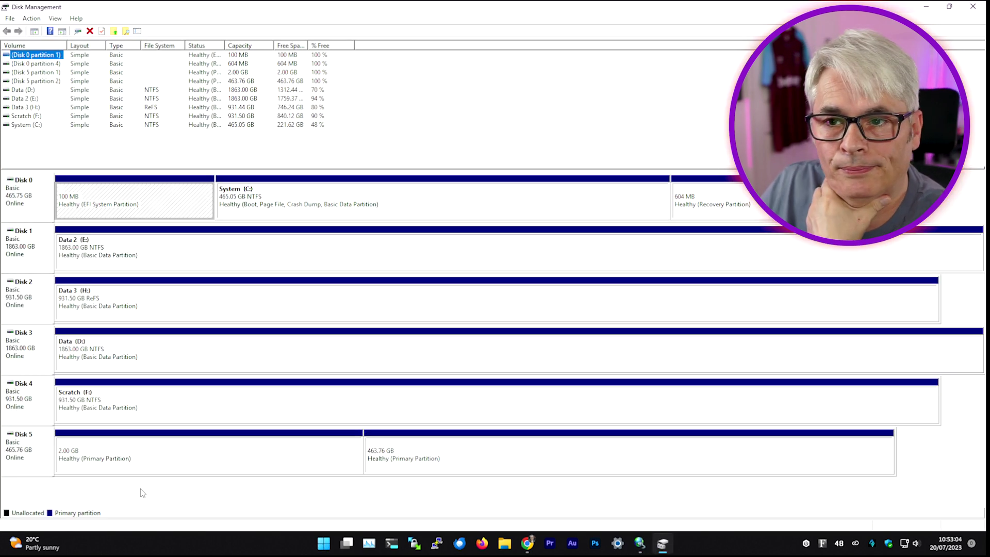
pyautogui.click(393, 464)
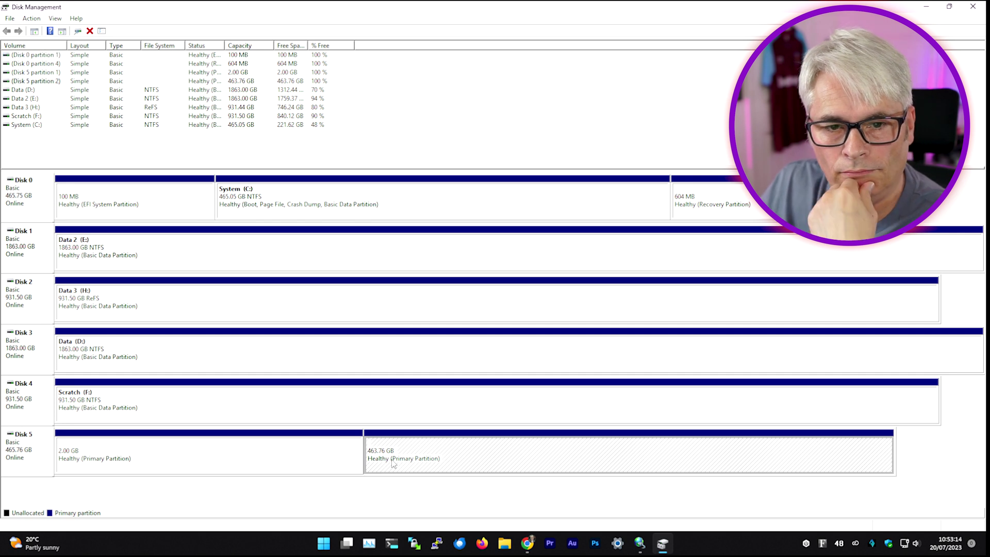
pyautogui.click(504, 543)
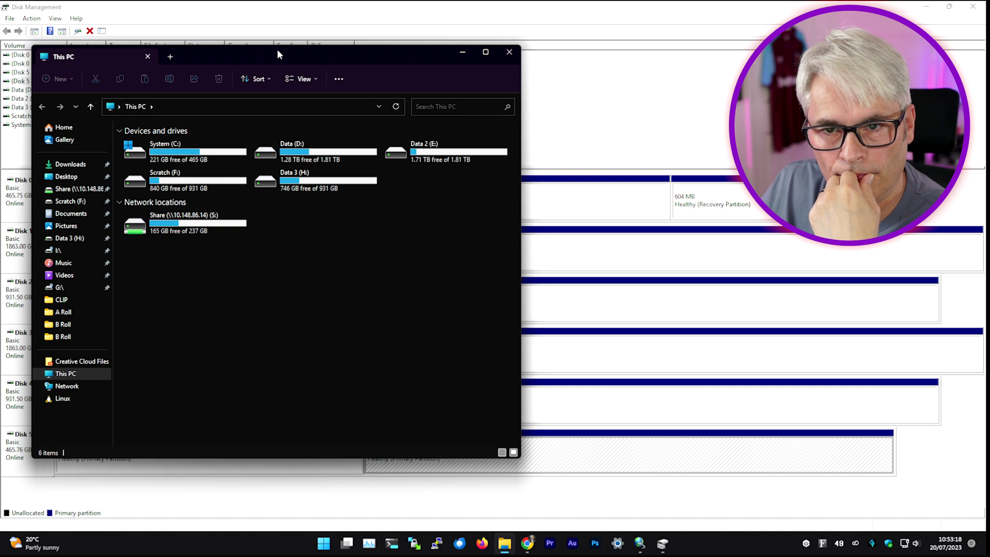
pyautogui.moveTo(279, 47); pyautogui.dragTo(609, 32)
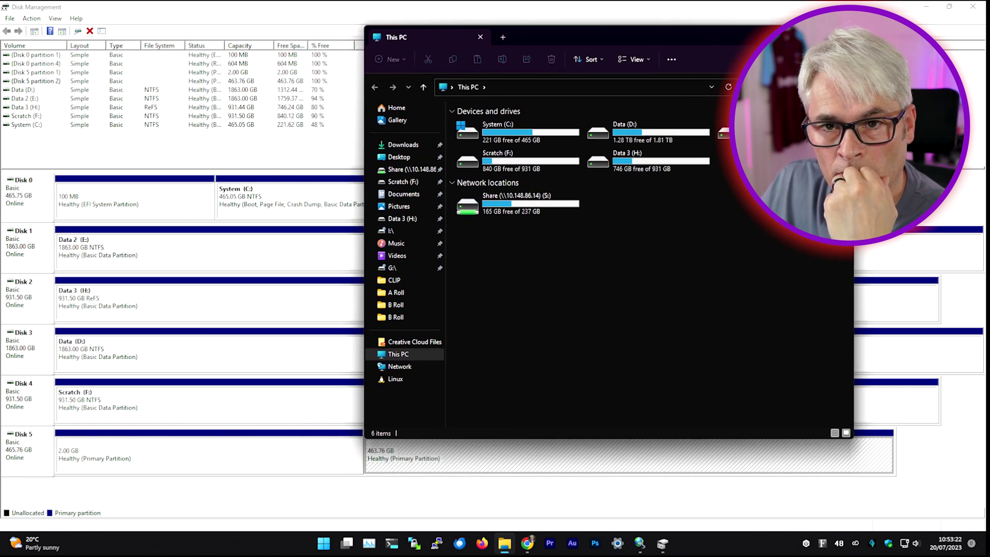
pyautogui.hotkey('alt', 'F4')
pyautogui.rightClick(454, 457)
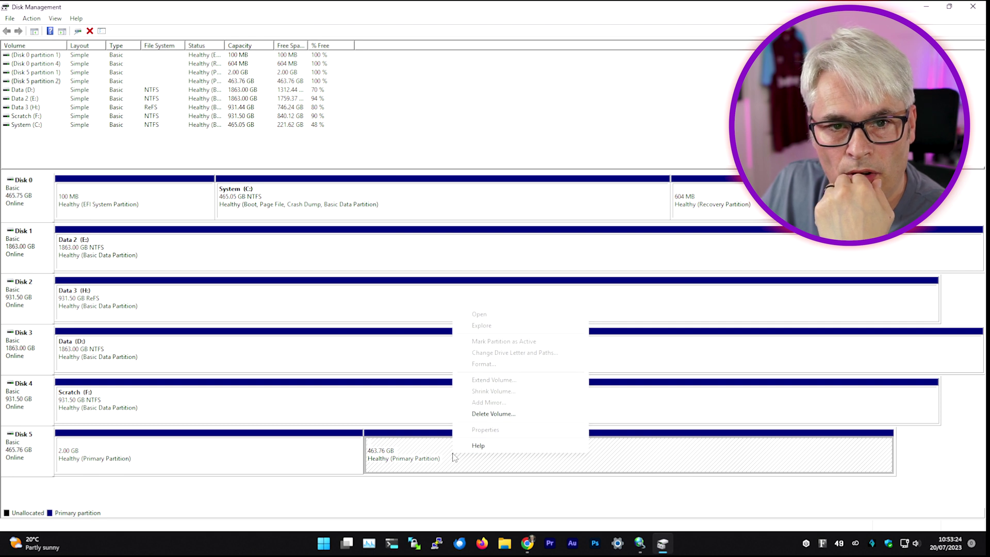
pyautogui.press('Escape')
pyautogui.rightClick(238, 456)
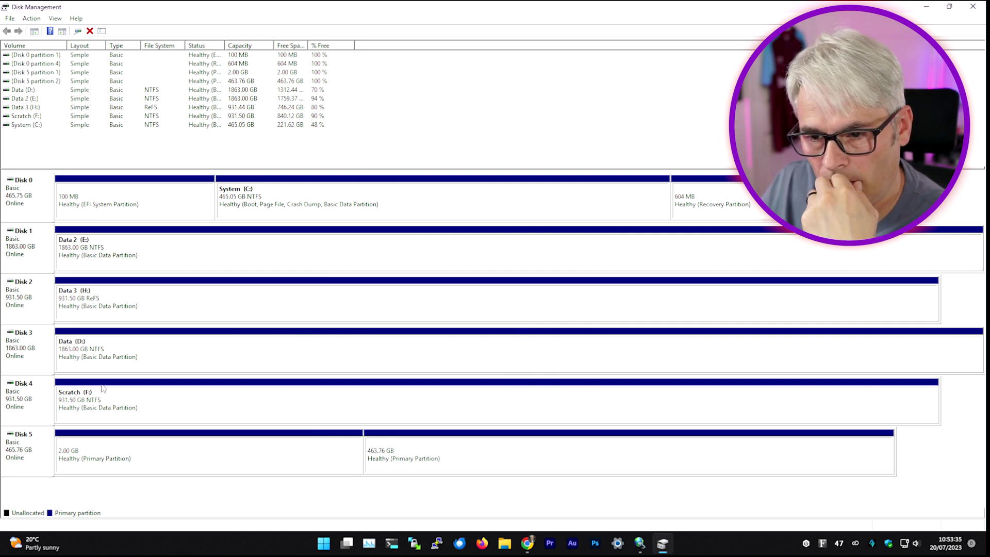
# Step: Compare the C:, E:, F: and H: partitions against the drives shown in File Explorer
pyautogui.click(241, 197)
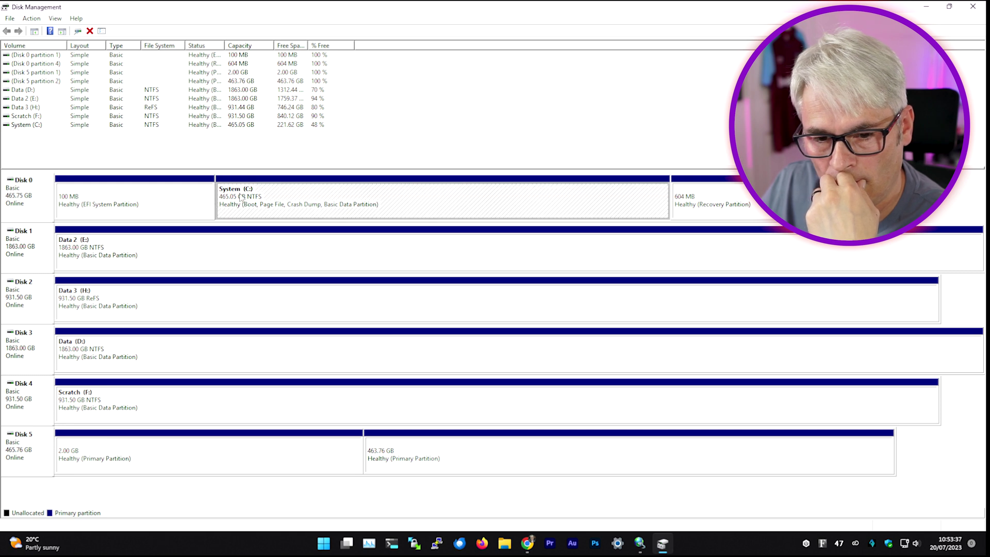
pyautogui.click(135, 269)
pyautogui.click(93, 403)
pyautogui.click(111, 300)
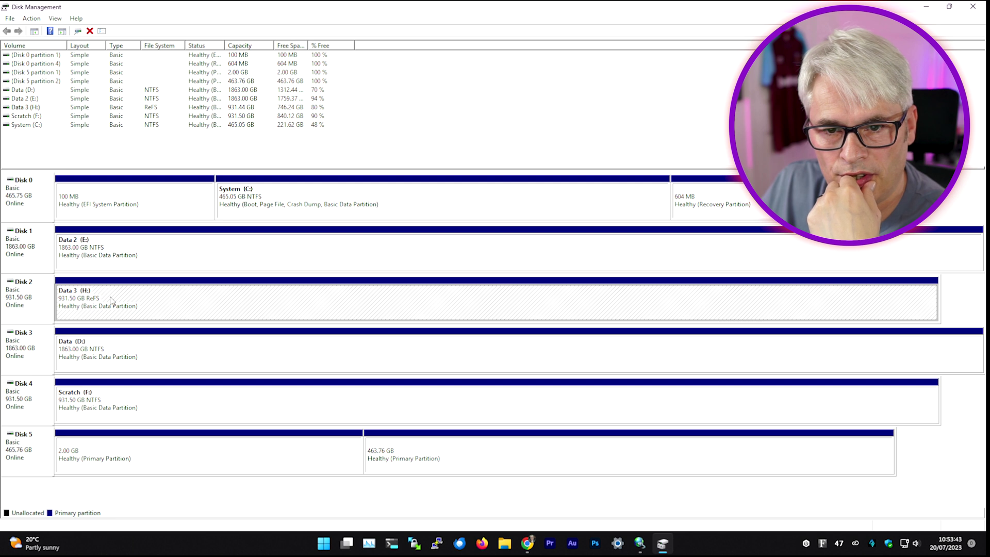
pyautogui.click(504, 543)
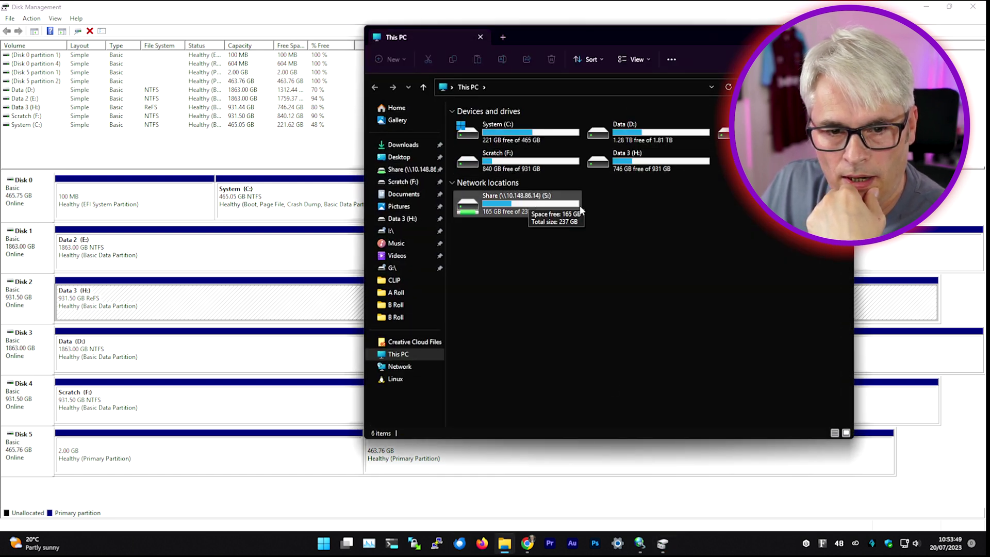
pyautogui.click(133, 458)
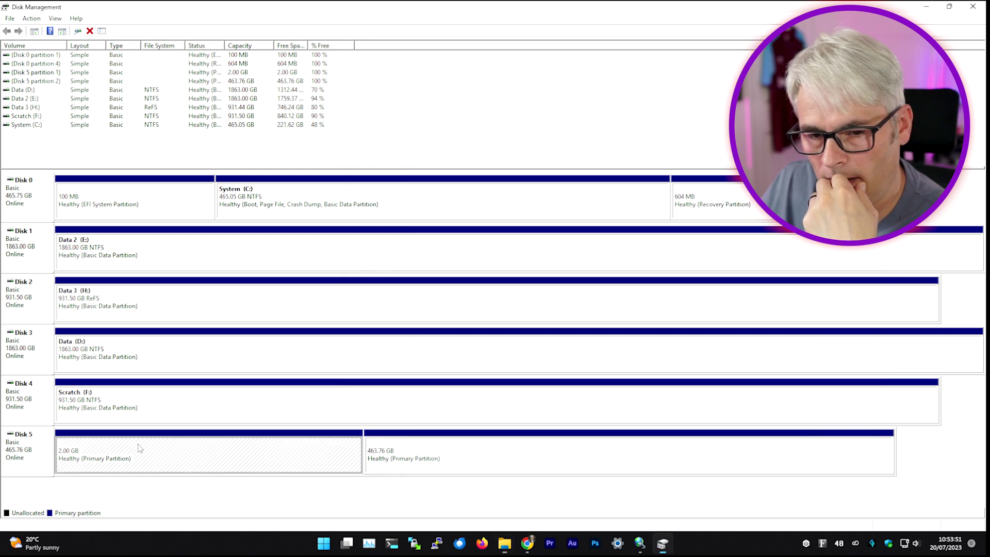
# Step: Delete Disk 5's 463.76 GB volume, confirming the deletion
pyautogui.click(492, 463)
pyautogui.rightClick(421, 460)
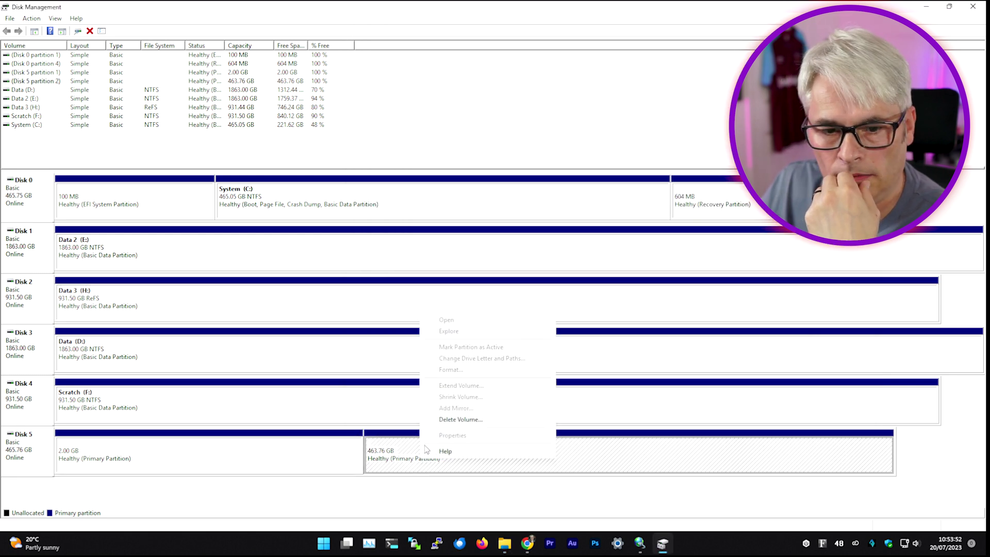
pyautogui.click(460, 419)
pyautogui.click(531, 311)
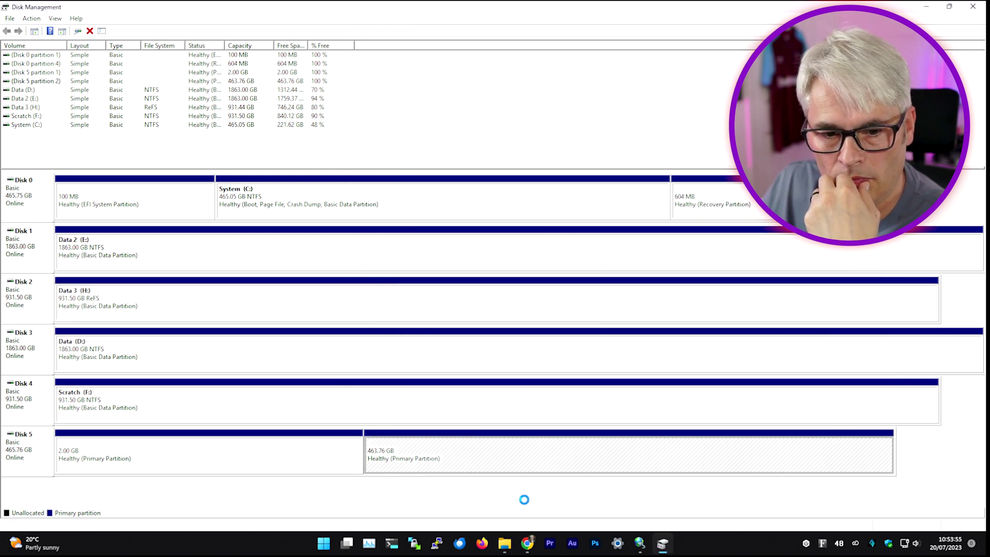
pyautogui.click(503, 550)
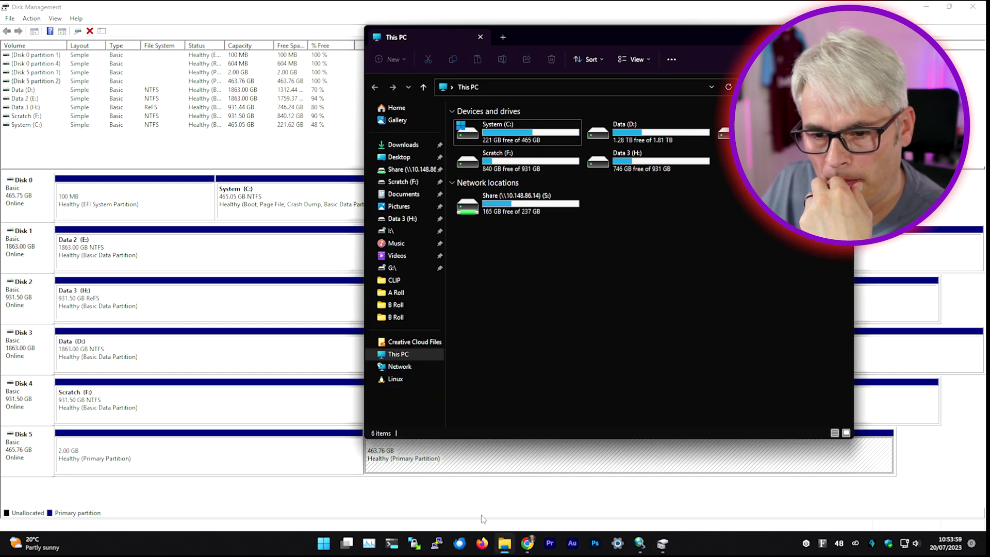
pyautogui.click(483, 518)
pyautogui.rightClick(422, 457)
# Step: Create a full 474890 MB NTFS simple volume on Disk 5 labelled Test-Iscsi, drive letter I
pyautogui.click(454, 372)
pyautogui.click(197, 239)
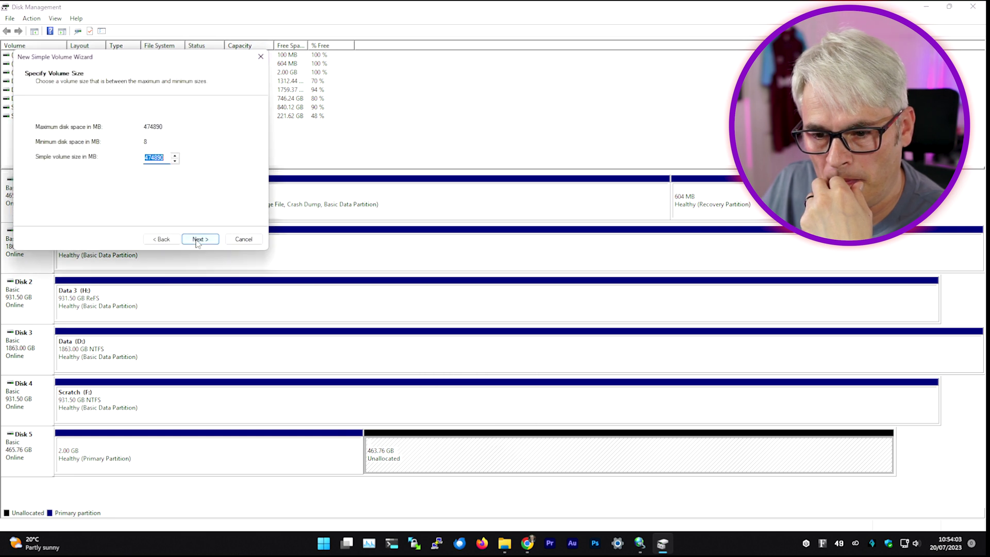
pyautogui.click(197, 239)
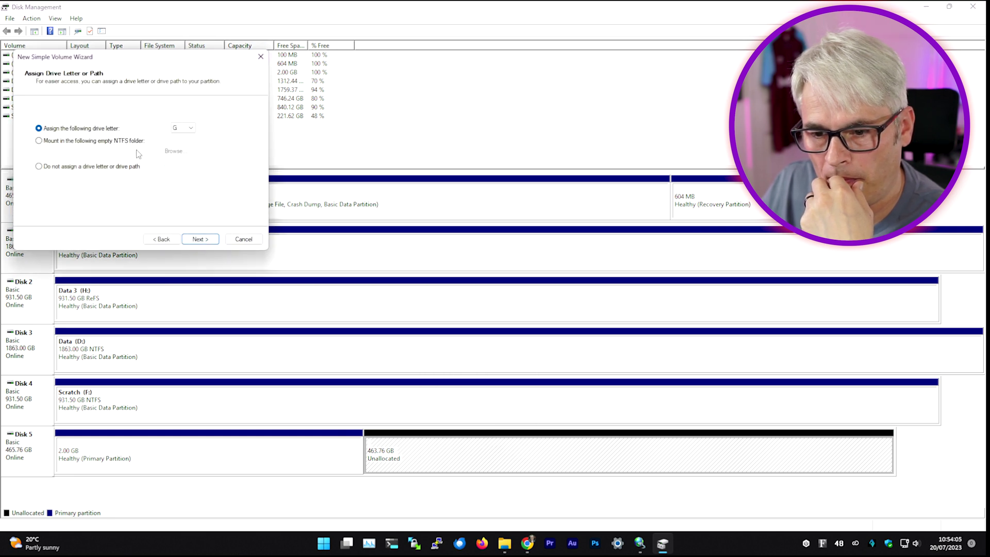
pyautogui.click(183, 127)
pyautogui.click(183, 155)
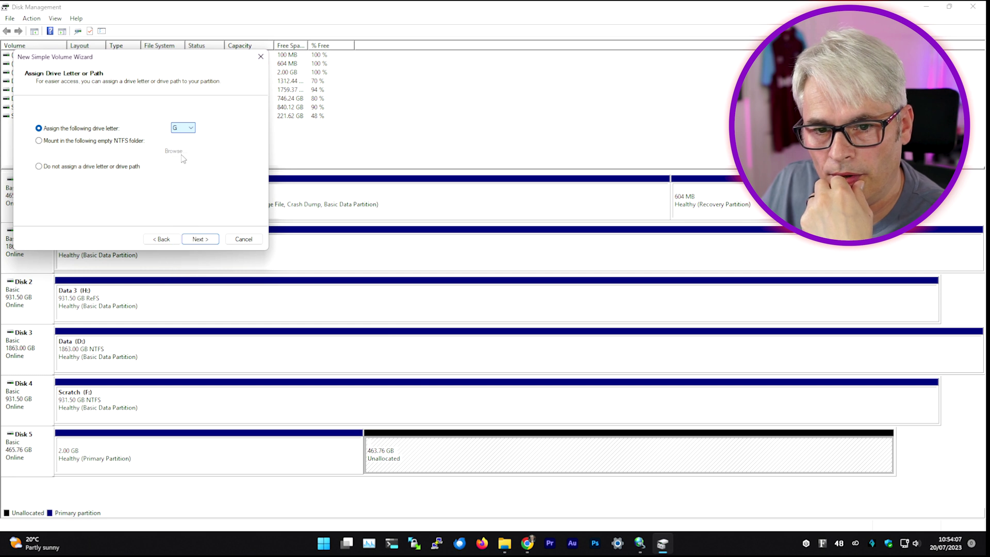
pyautogui.click(200, 239)
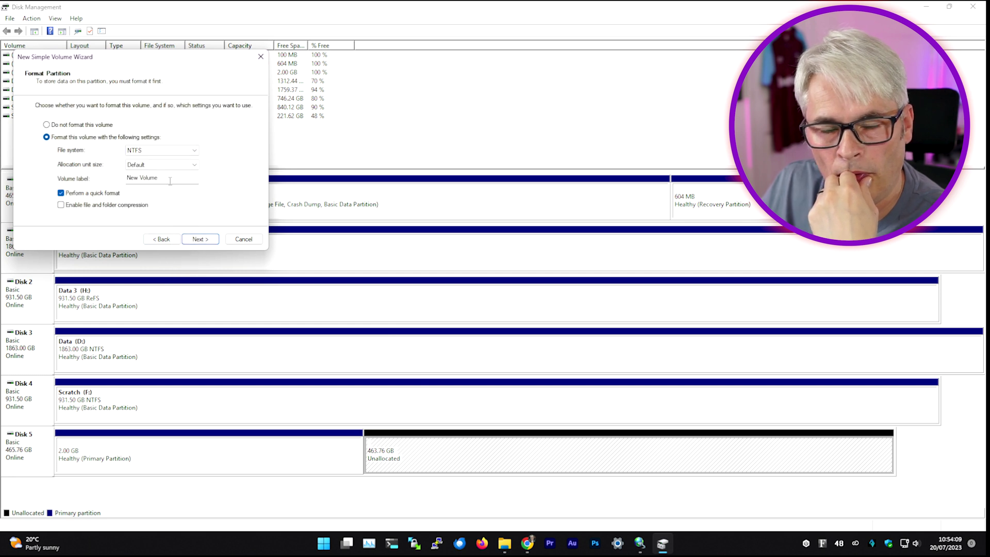
pyautogui.press('Tab')
pyautogui.write('Te')
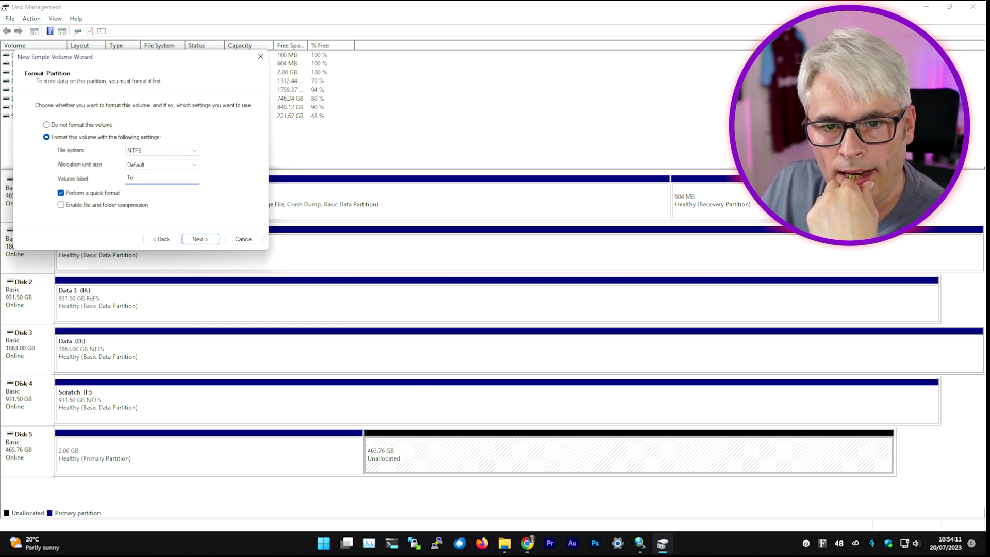
pyautogui.write('st-')
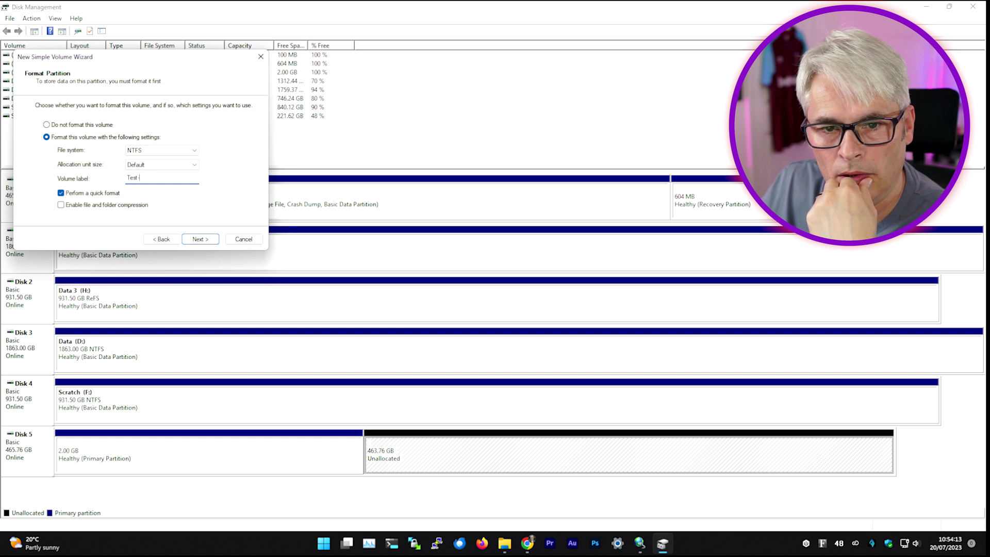
pyautogui.write('Iscsi')
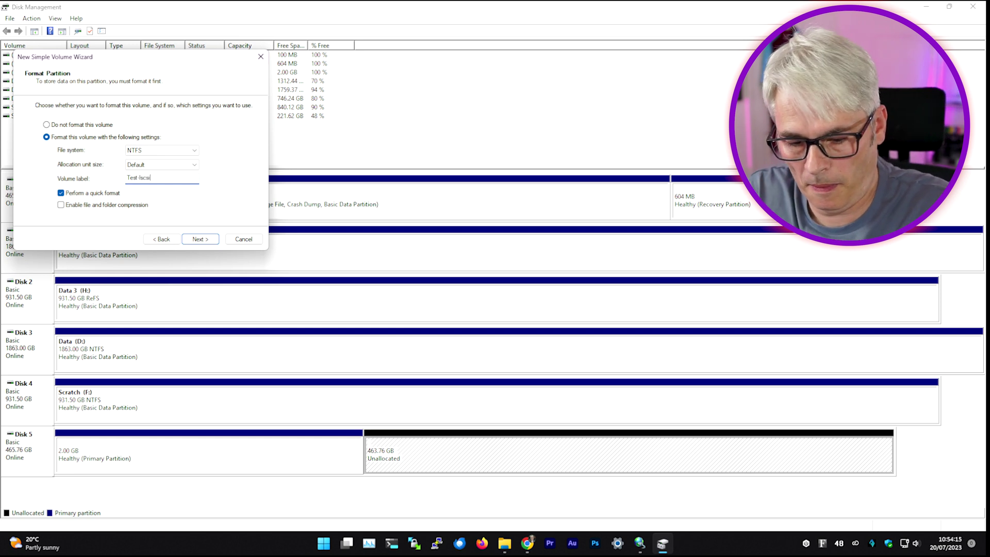
pyautogui.click(205, 240)
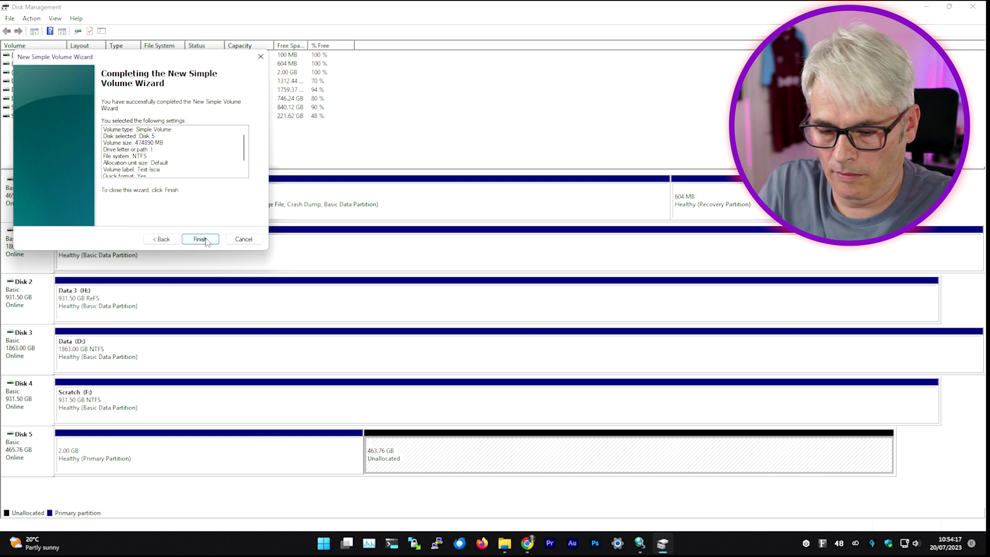
pyautogui.click(205, 240)
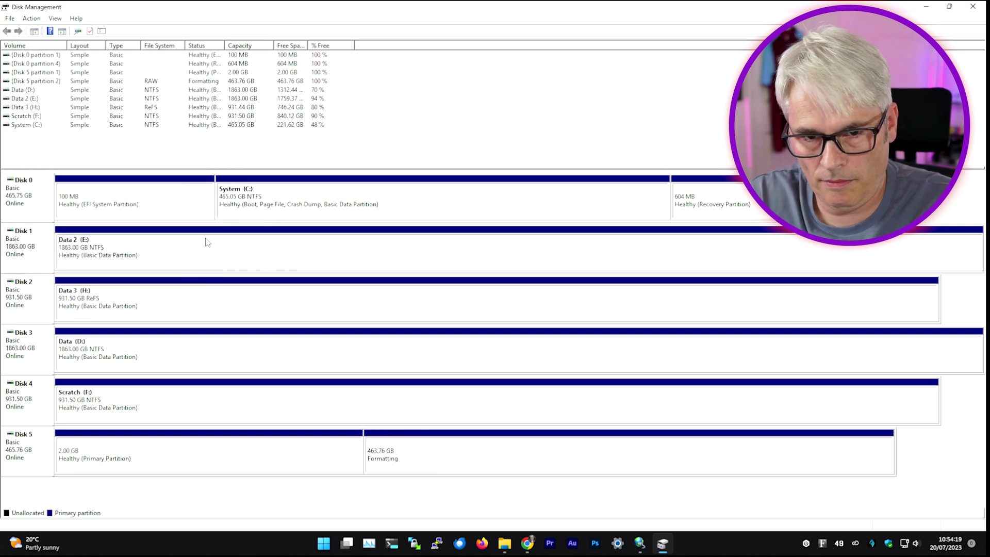
pyautogui.click(505, 543)
# Step: Copy Win11_English_x64v1.iso from D:\ISOs and paste it onto the Test-Iscsi (I:) drive
pyautogui.doubleClick(742, 163)
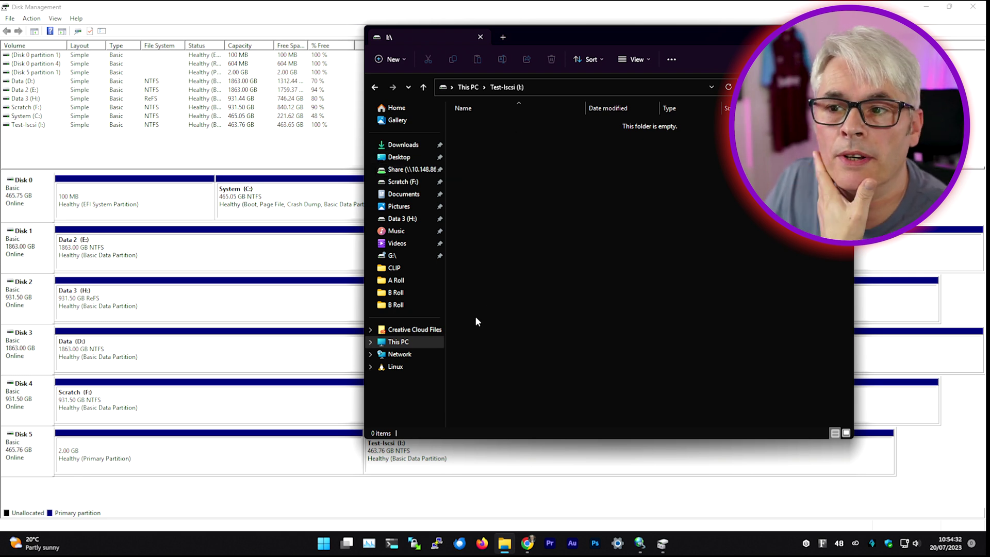
pyautogui.click(504, 39)
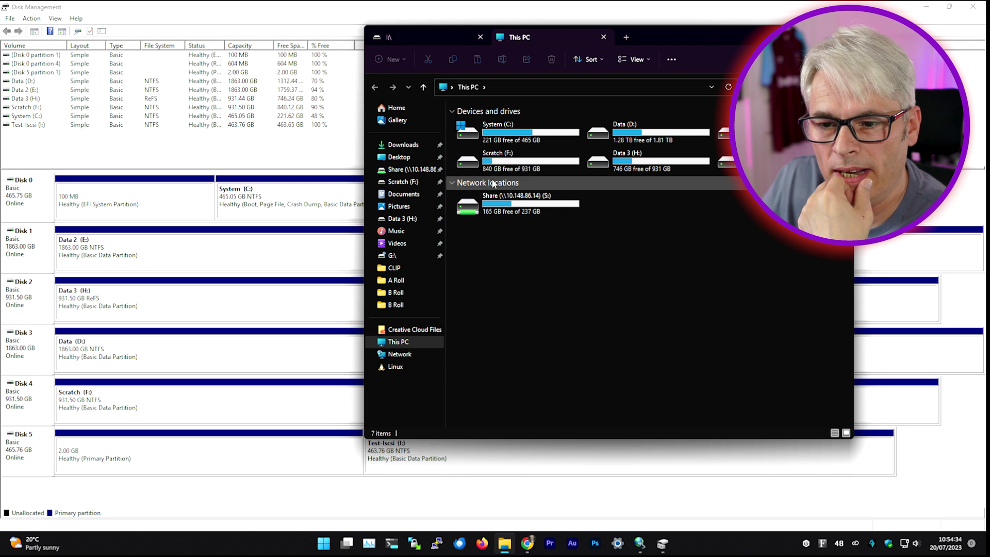
pyautogui.click(648, 140)
pyautogui.doubleClick(648, 141)
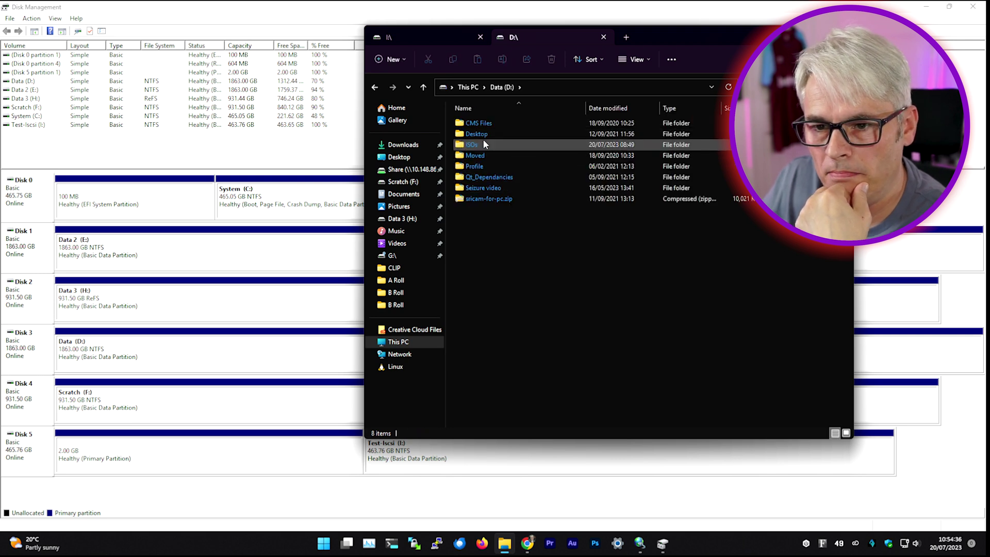
pyautogui.doubleClick(484, 139)
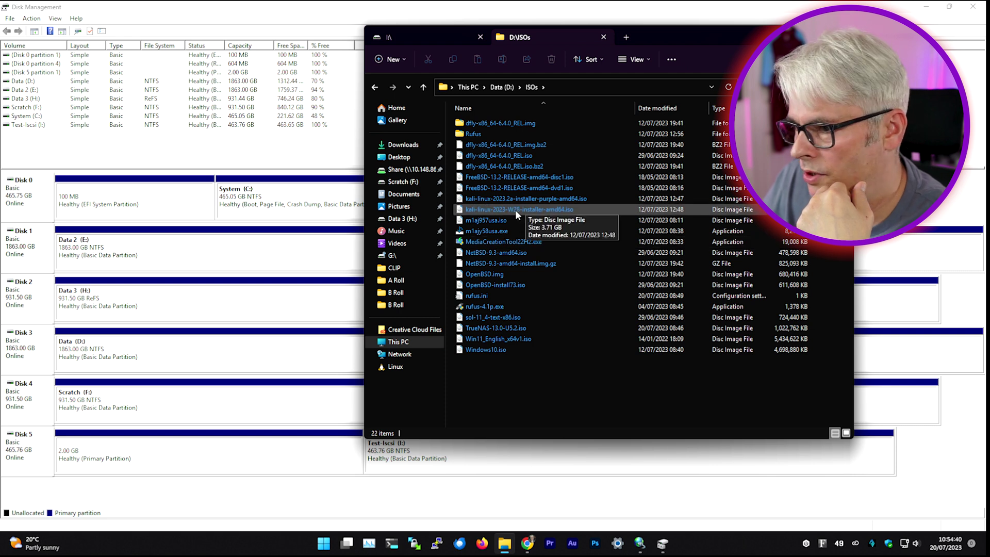
pyautogui.click(486, 339)
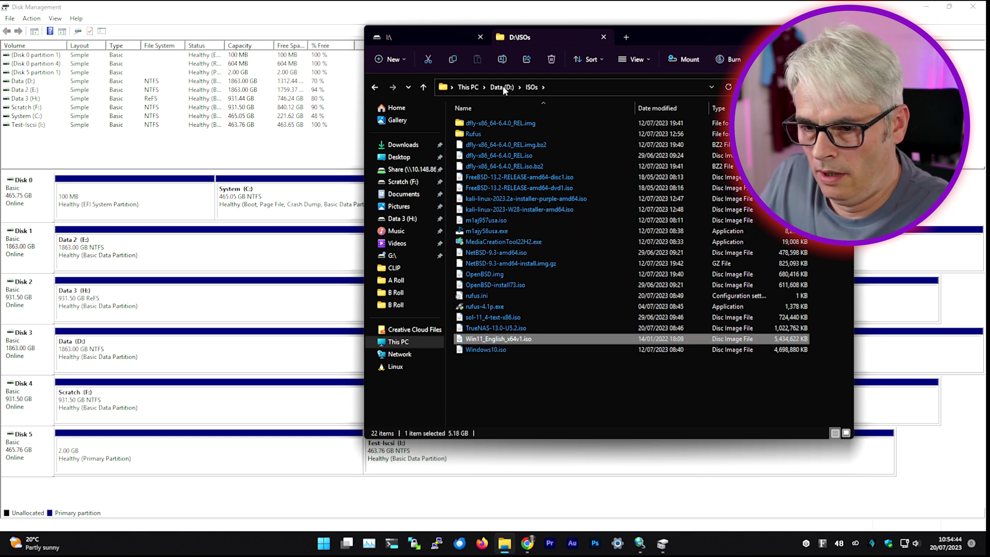
pyautogui.click(429, 36)
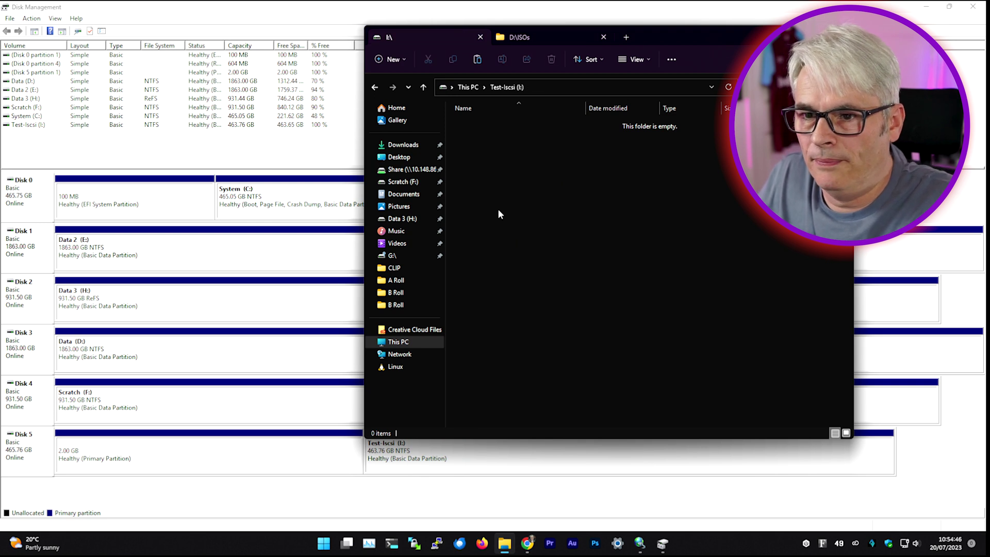
pyautogui.hotkey('ctrl', 'v')
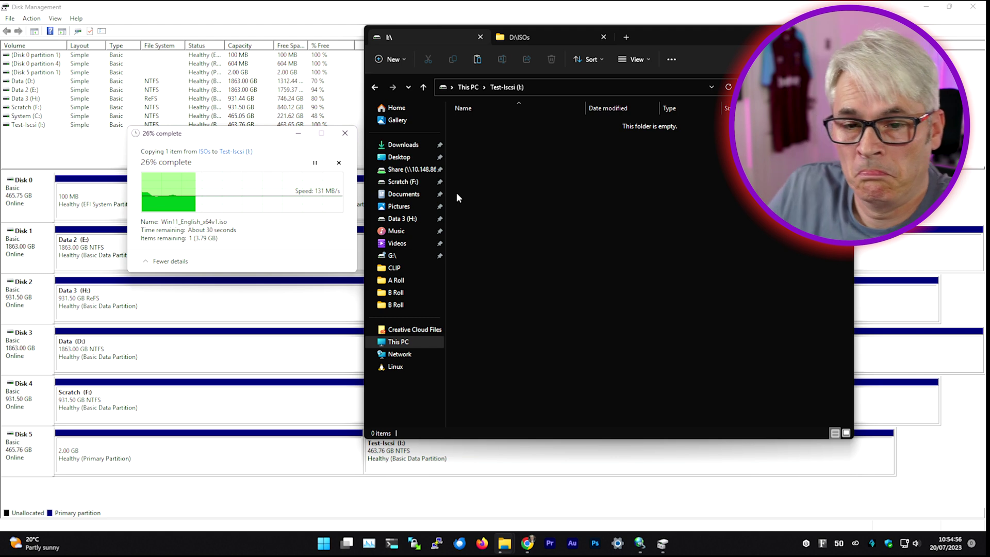
# Step: Browse the Scratch (F:) drive, then reopen Test-Iscsi (I:) to check the copied ISO
pyautogui.click(627, 37)
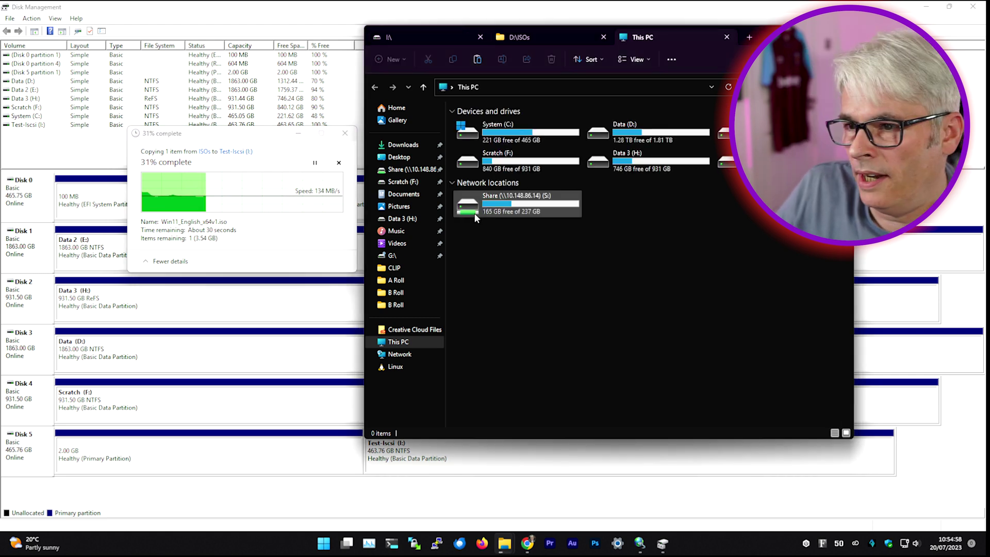
pyautogui.click(526, 169)
pyautogui.press('Down')
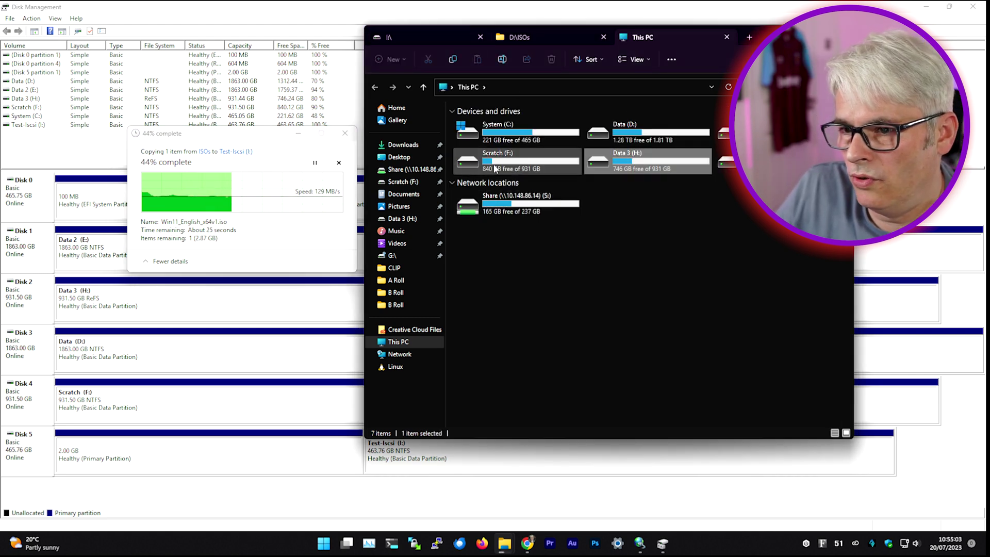
pyautogui.doubleClick(494, 163)
pyautogui.hotkey('alt', 'Left')
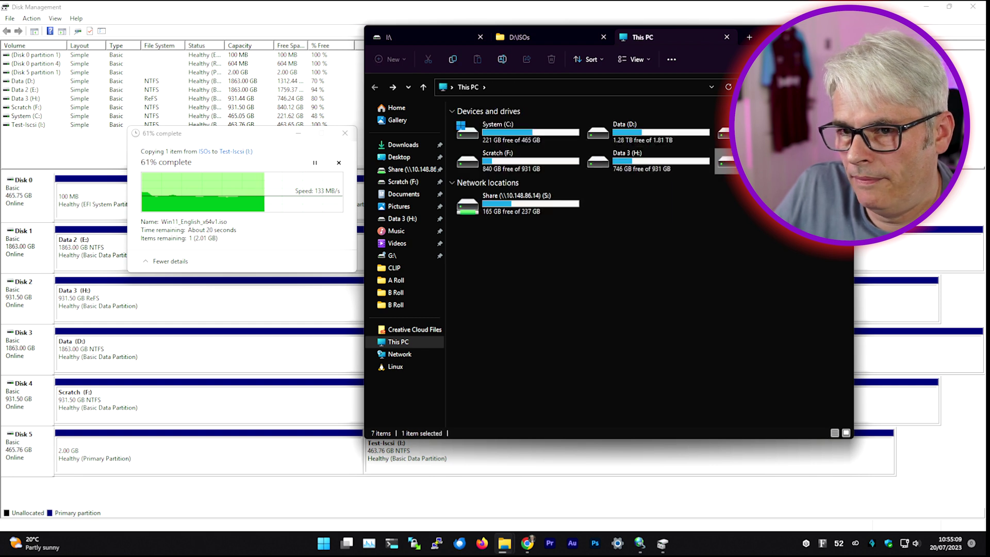
pyautogui.doubleClick(724, 163)
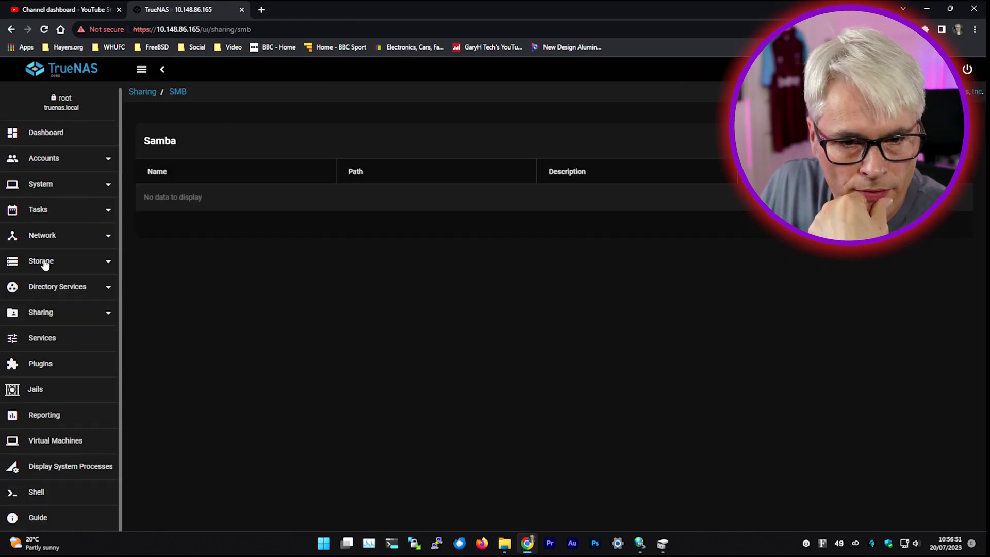
# Step: Start adding a new pool from the Storage › Pools page
pyautogui.click(44, 261)
pyautogui.click(45, 287)
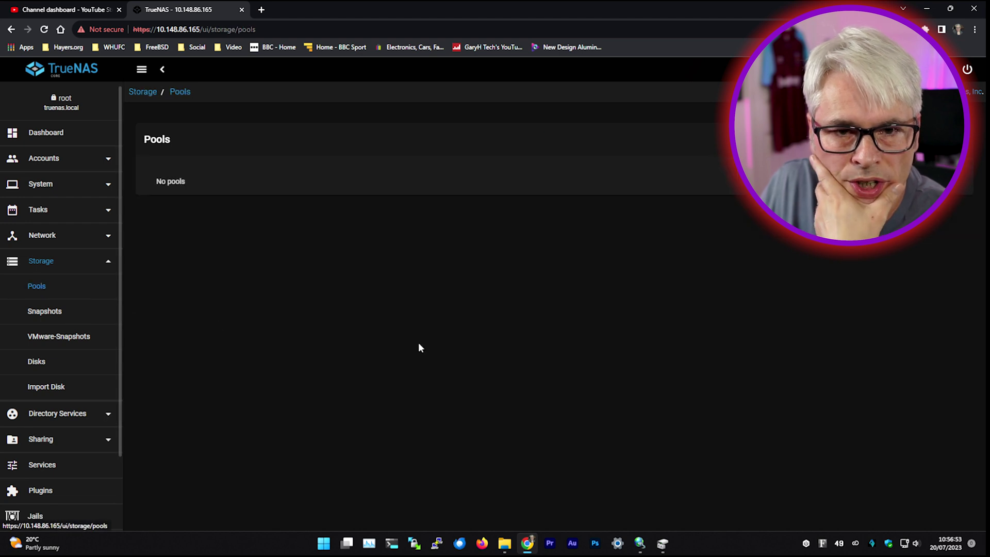
pyautogui.click(951, 139)
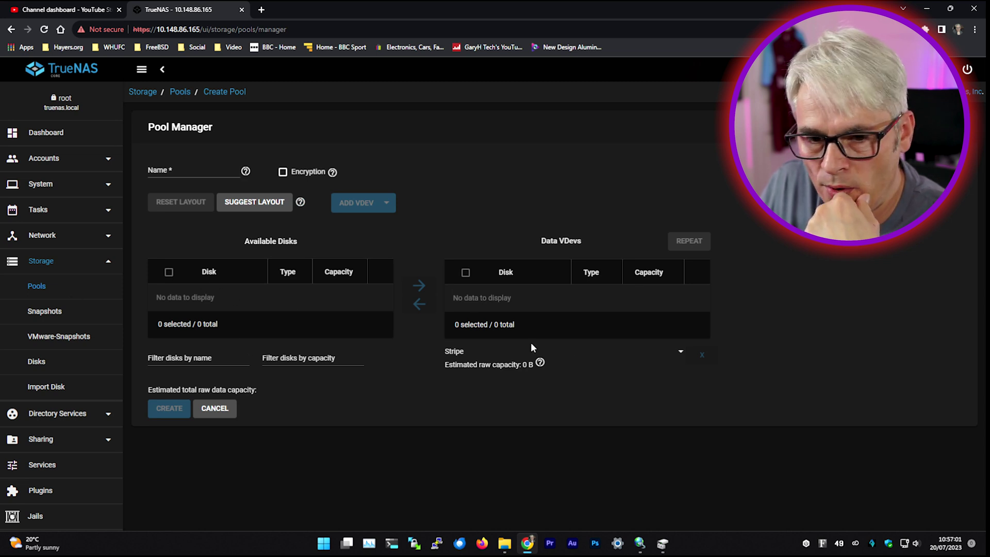
# Step: Inspect disk da0's details and settings form, leaving without saving
pyautogui.click(36, 361)
pyautogui.click(156, 294)
pyautogui.click(768, 294)
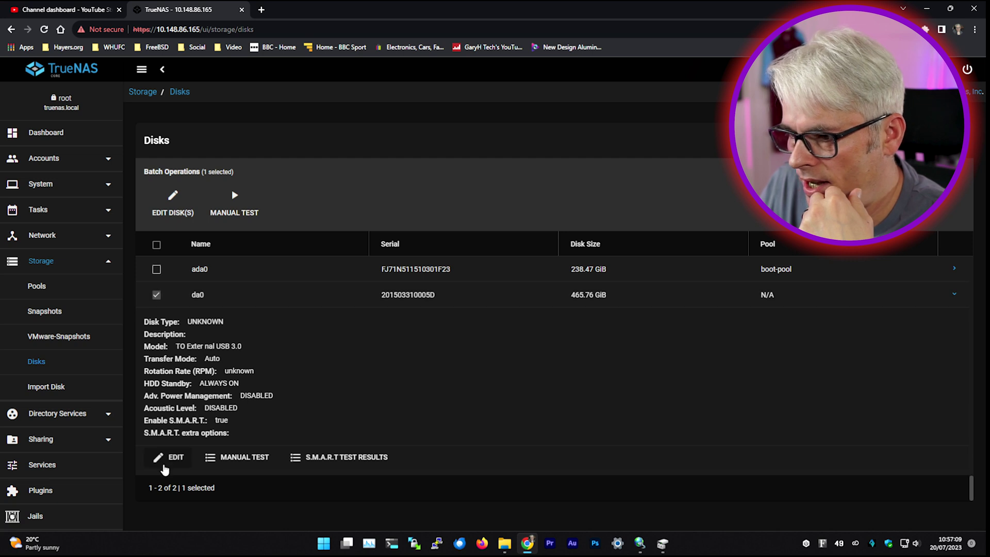
pyautogui.click(165, 460)
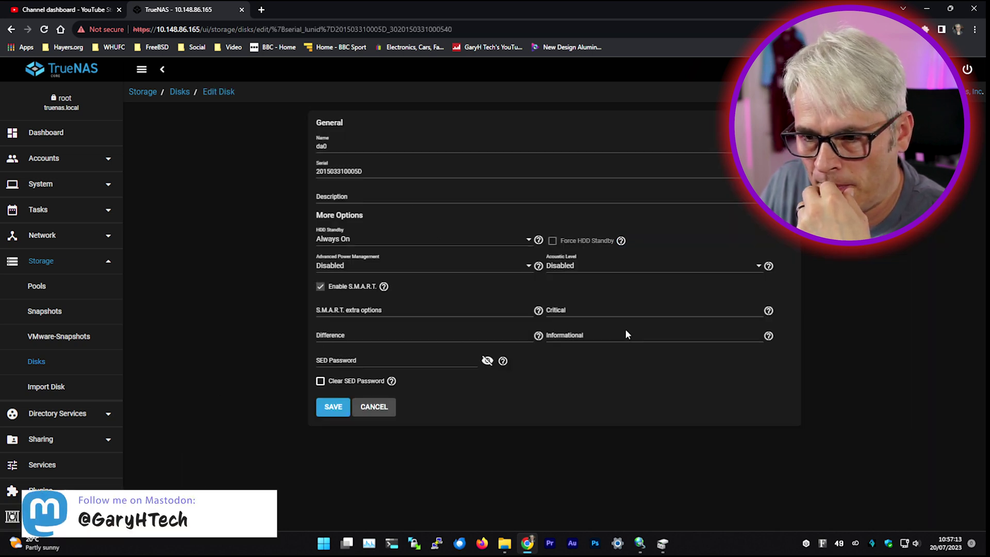
pyautogui.click(380, 406)
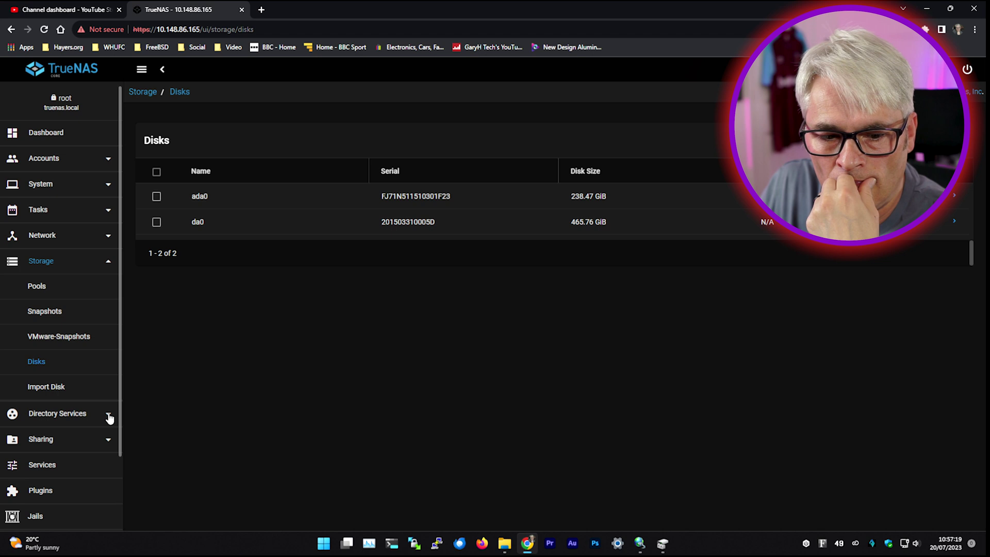
# Step: Return to the Storage › Pools page via the sidebar
pyautogui.scroll(-3, 108, 423)
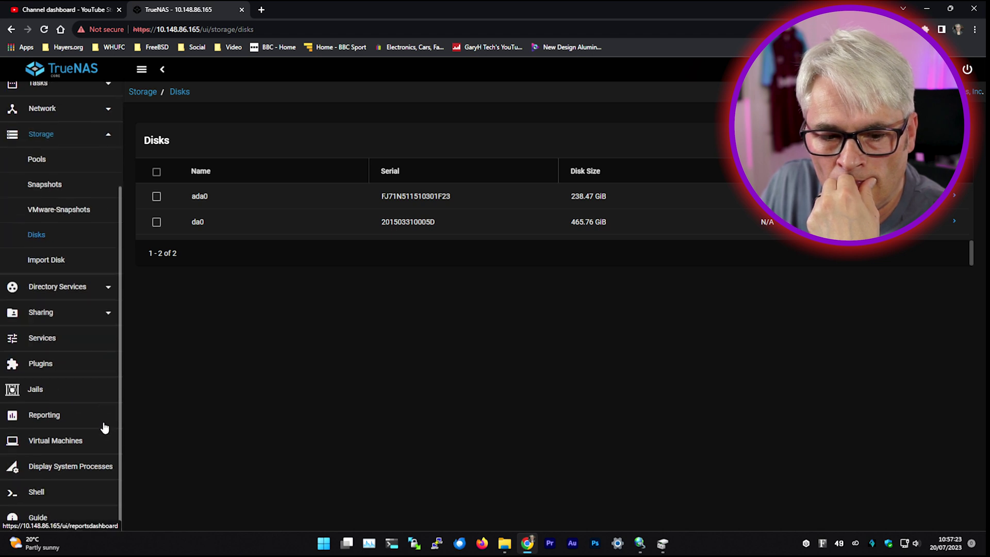
pyautogui.scroll(3, 75, 441)
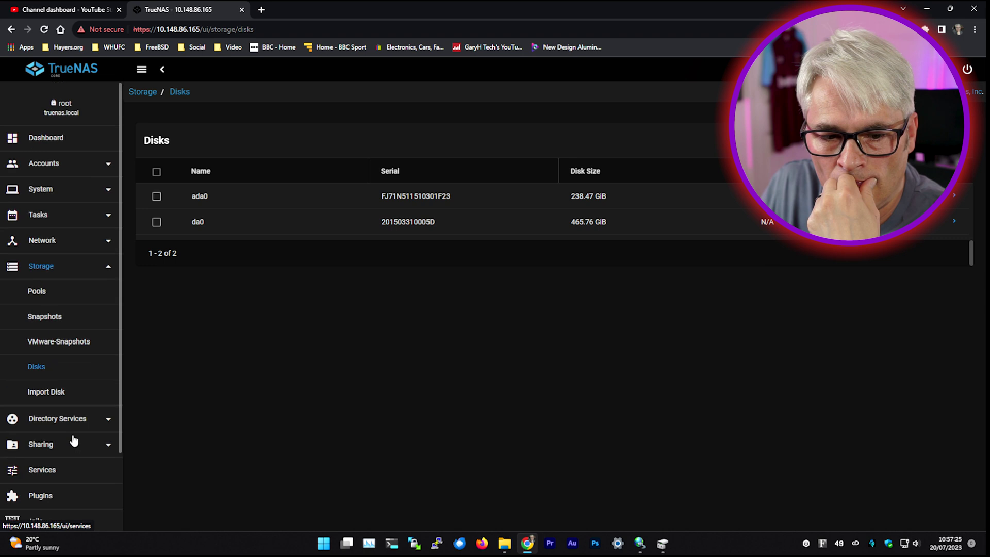
pyautogui.click(47, 270)
pyautogui.click(46, 269)
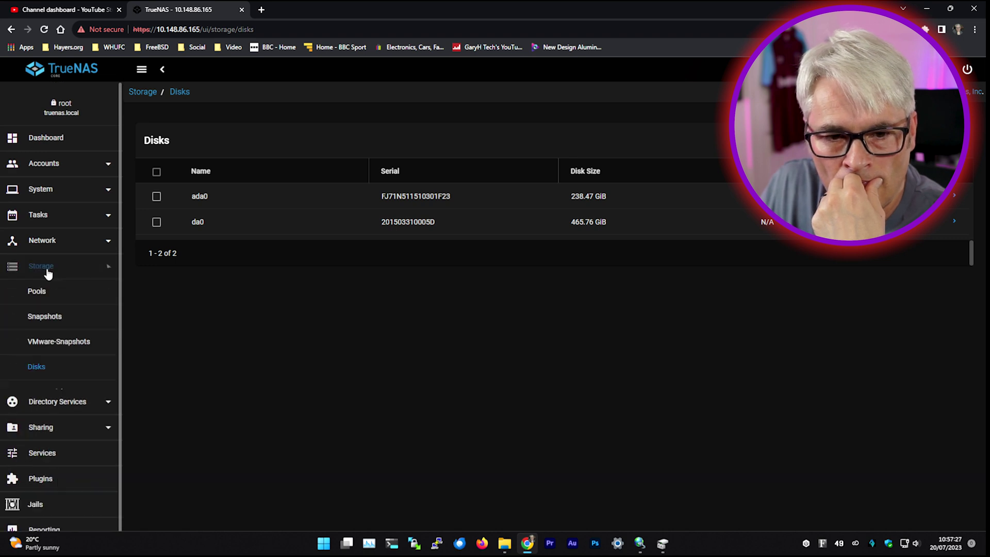
pyautogui.click(38, 292)
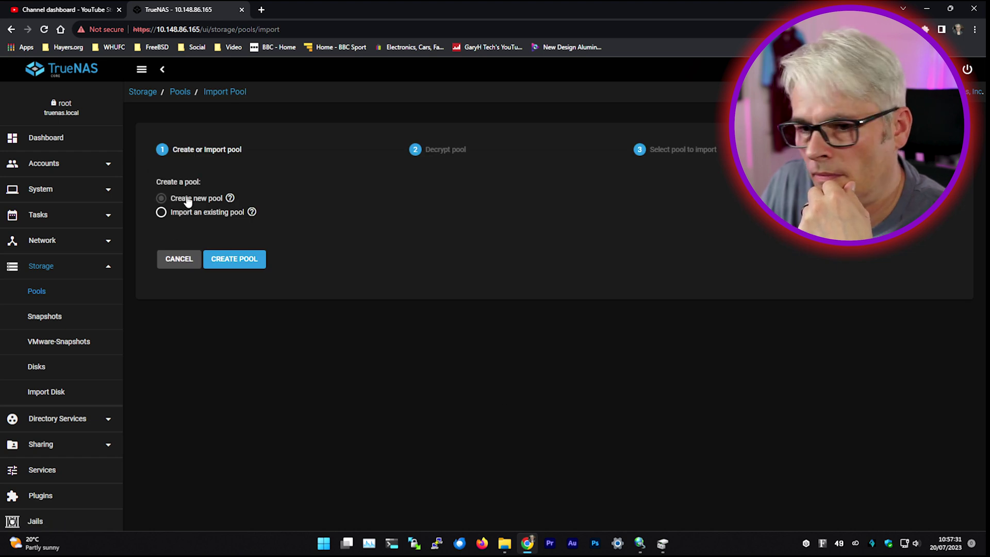
# Step: Try importing an existing pool, find the pool list empty, and cancel back to Pools
pyautogui.click(174, 215)
pyautogui.click(221, 260)
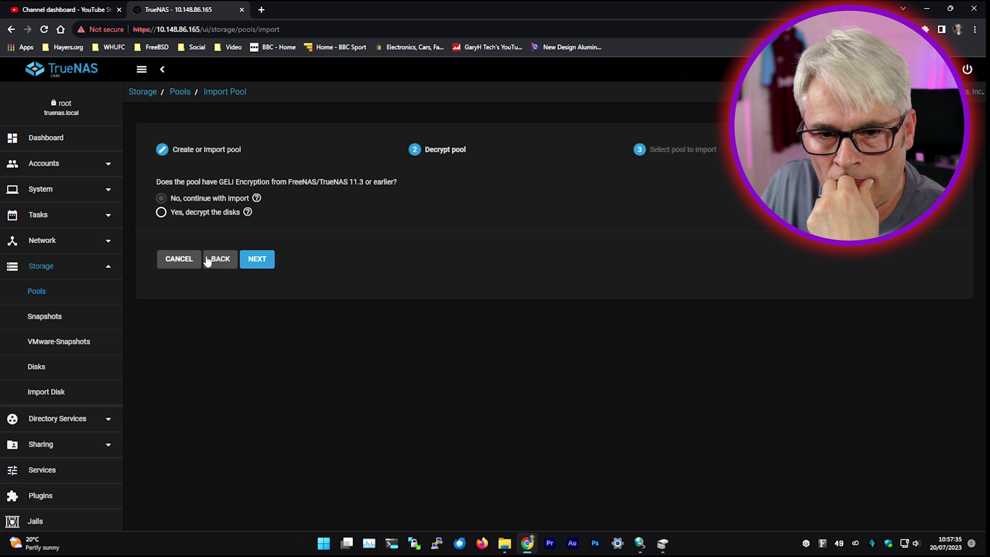
pyautogui.click(258, 259)
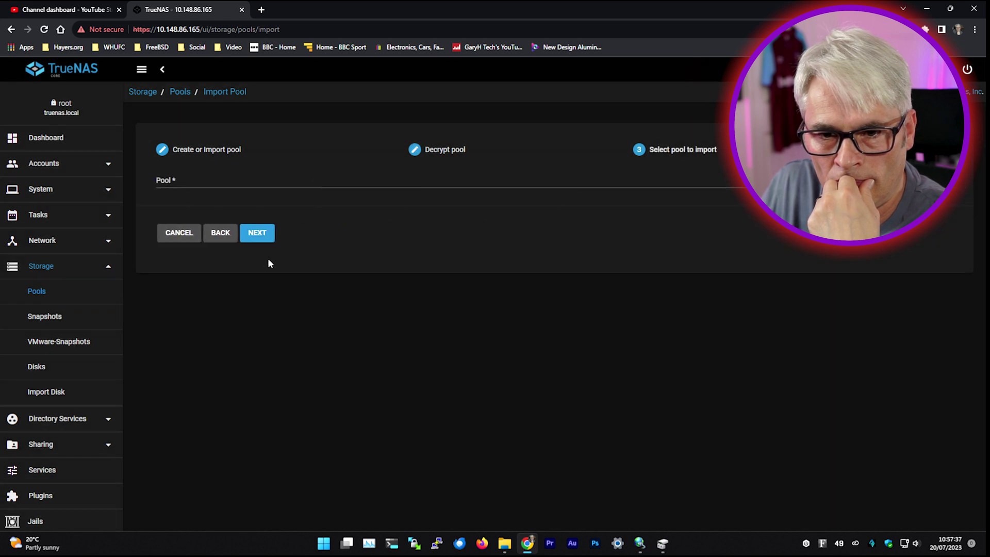
pyautogui.click(207, 182)
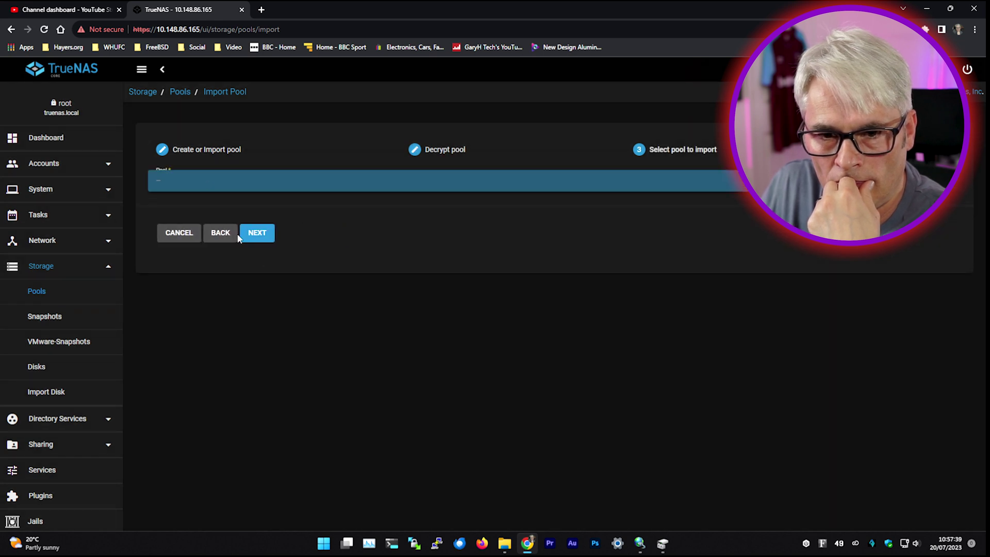
pyautogui.click(165, 235)
pyautogui.click(179, 237)
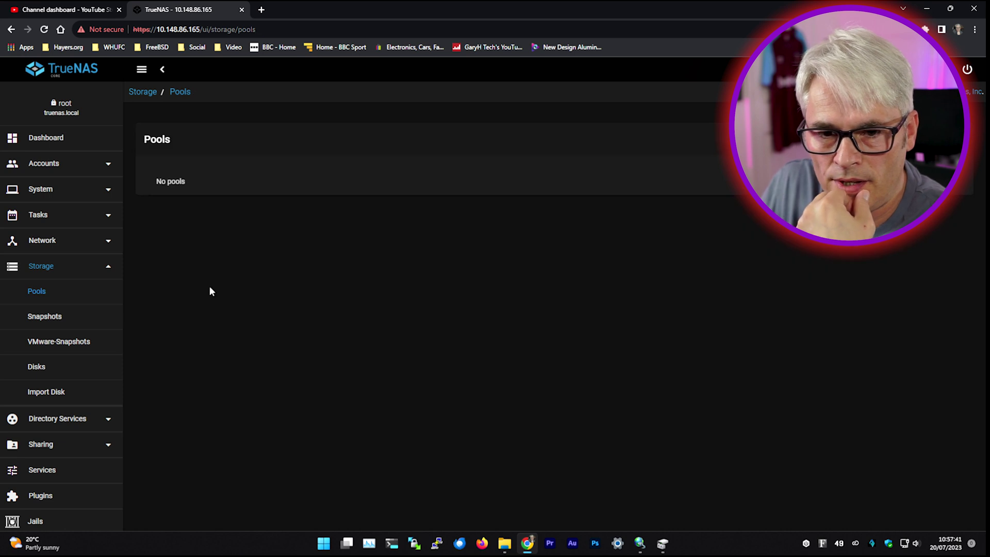
# Step: Choose Create new pool and begin naming it in Pool Manager
pyautogui.click(951, 139)
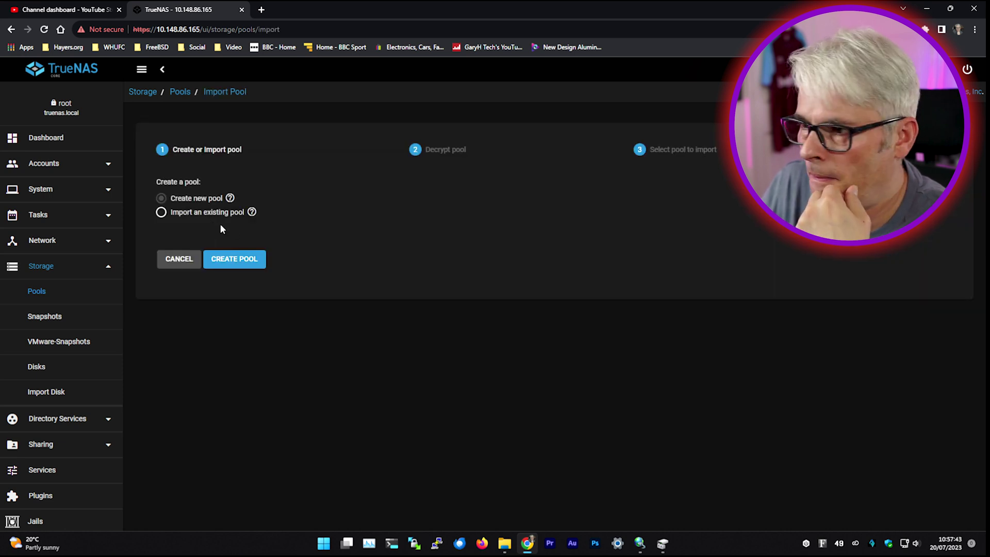
pyautogui.click(237, 267)
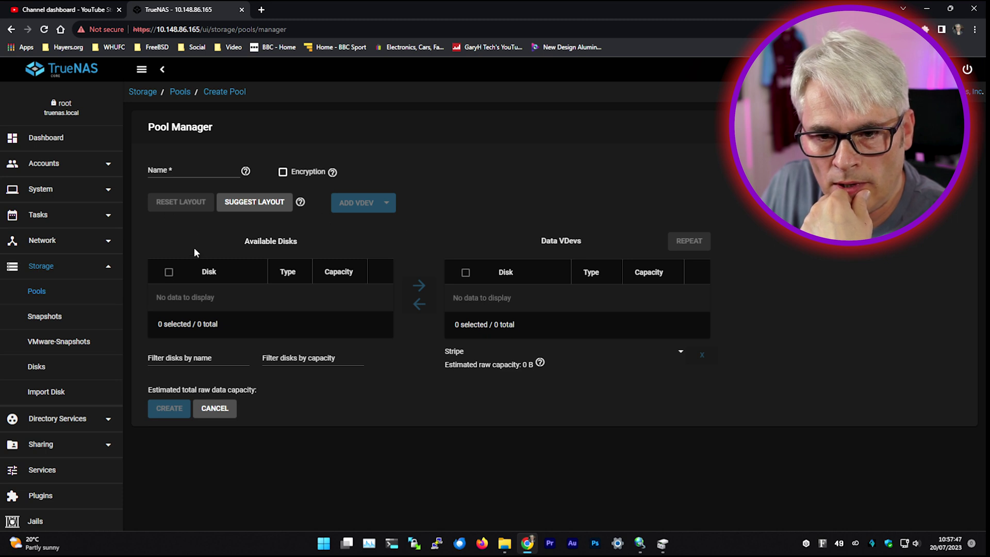
pyautogui.click(182, 167)
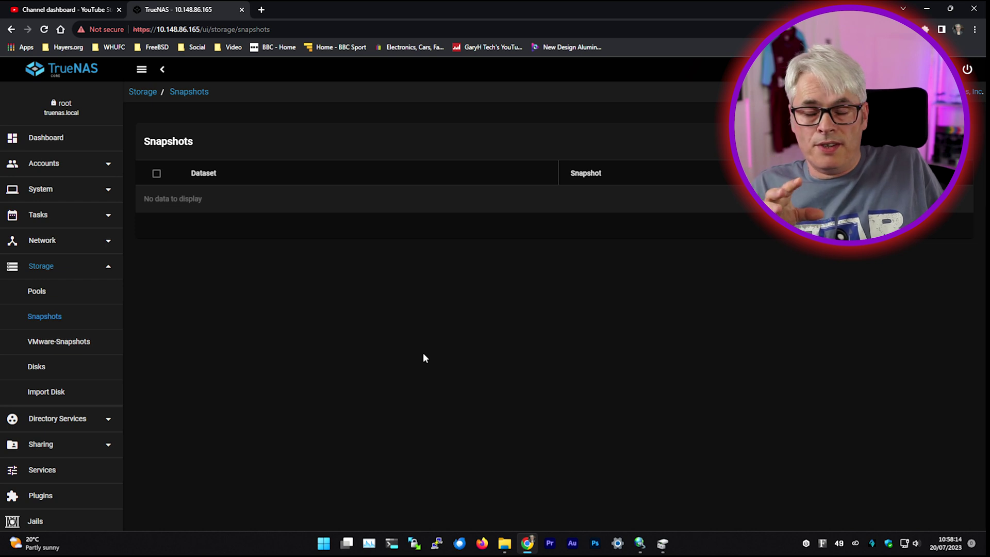
# Step: Delete Disk 5's 2.00 GB partition in Disk Management
pyautogui.click(661, 544)
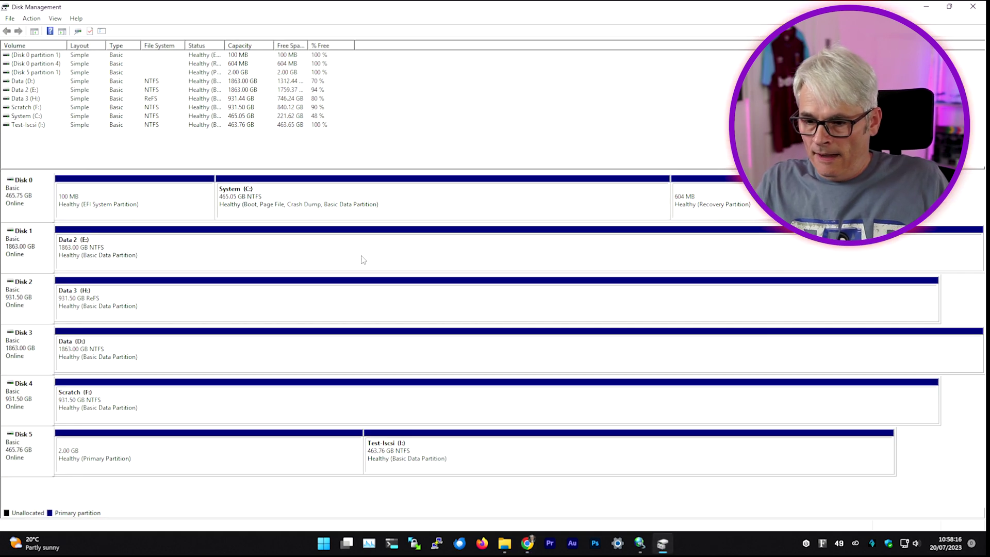
pyautogui.click(512, 455)
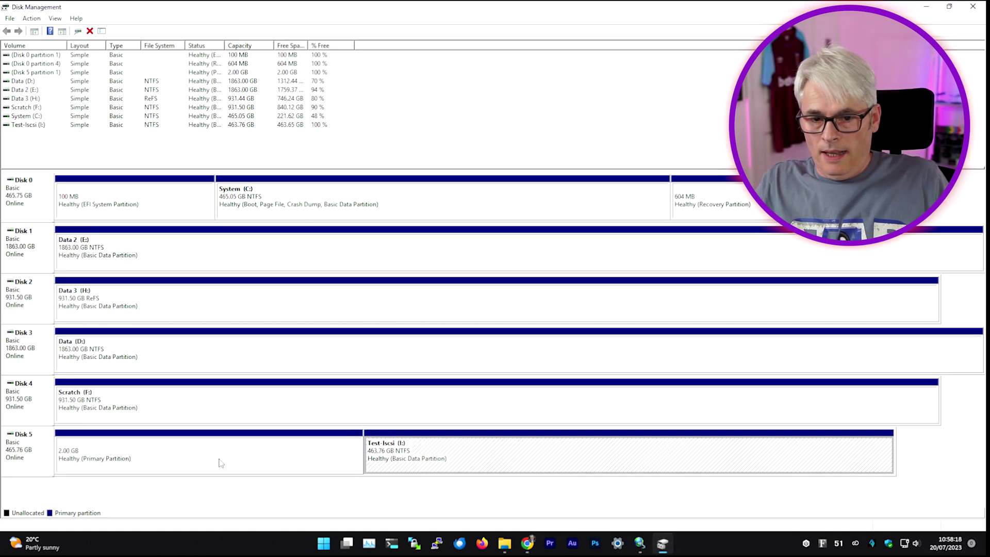
pyautogui.click(184, 455)
pyautogui.rightClick(182, 467)
pyautogui.click(221, 424)
pyautogui.click(516, 311)
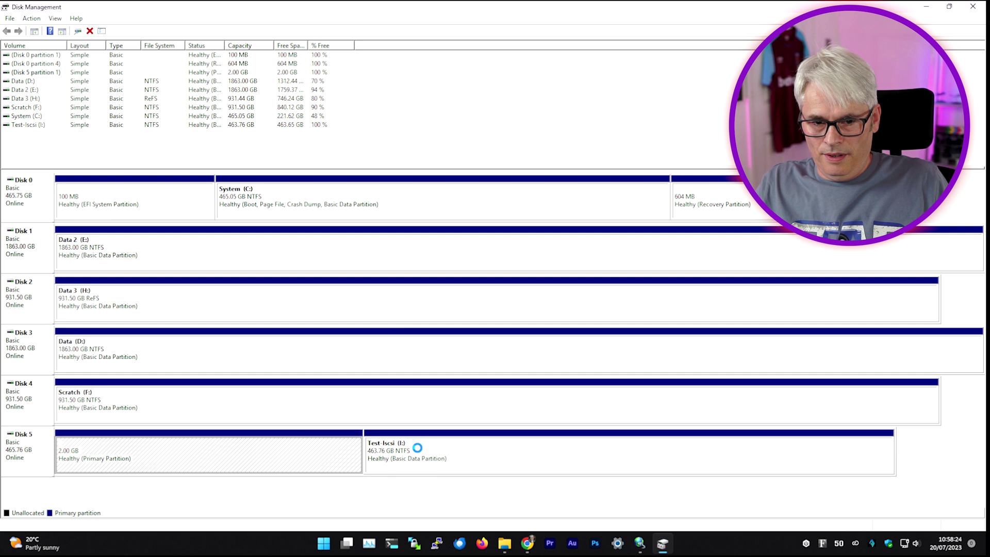
# Step: Delete the Test-Iscsi (I:) volume, leaving Disk 5 unallocated, and bring up its actions menu
pyautogui.click(433, 460)
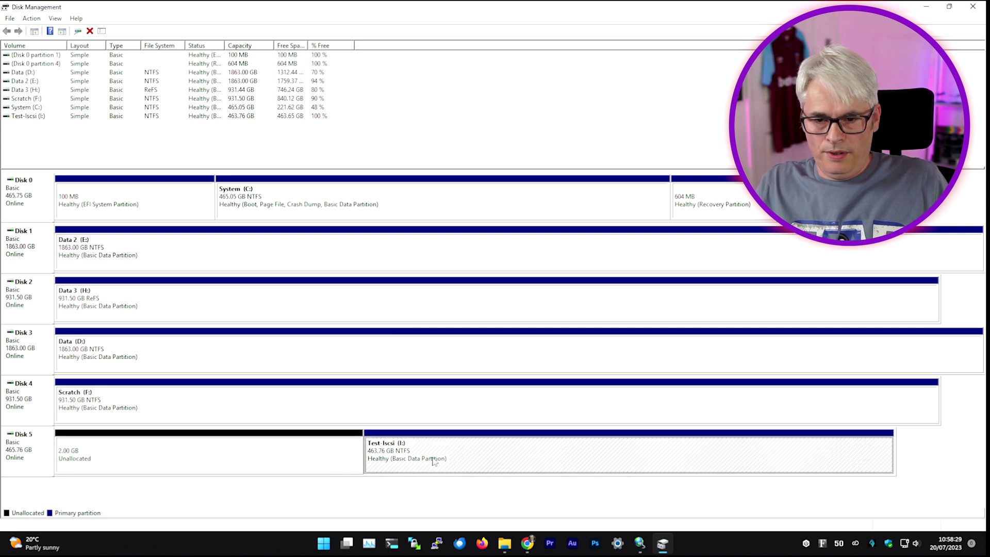
pyautogui.rightClick(433, 460)
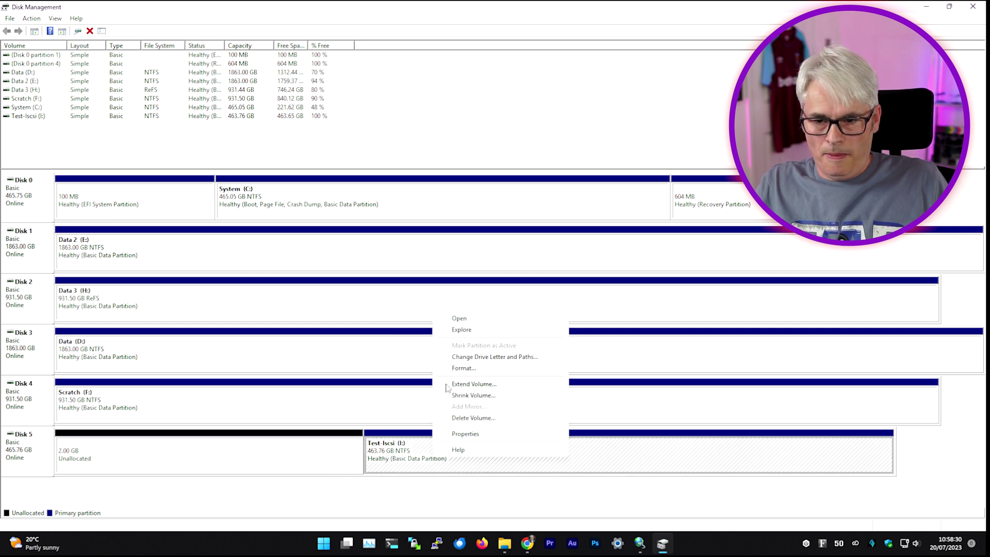
pyautogui.click(466, 418)
pyautogui.click(532, 308)
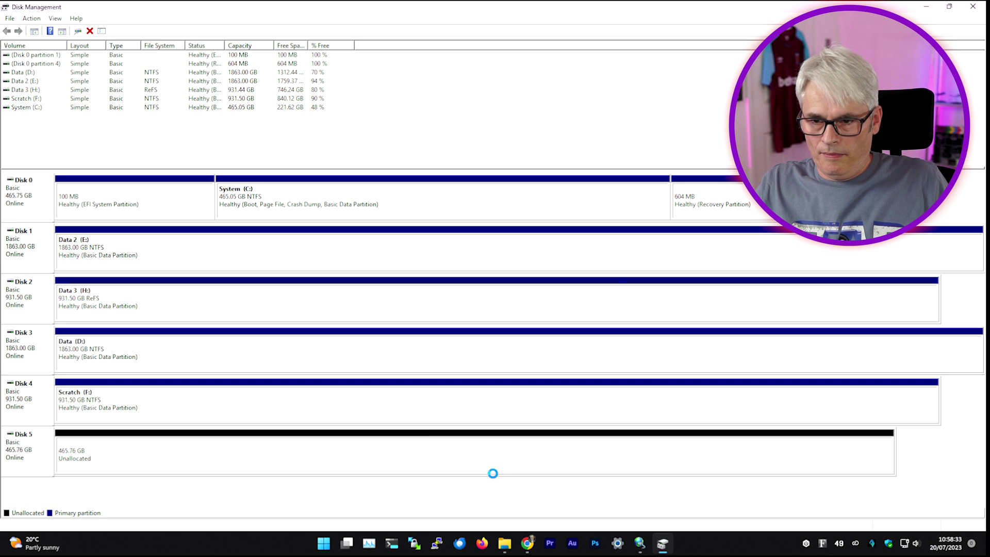
pyautogui.rightClick(191, 465)
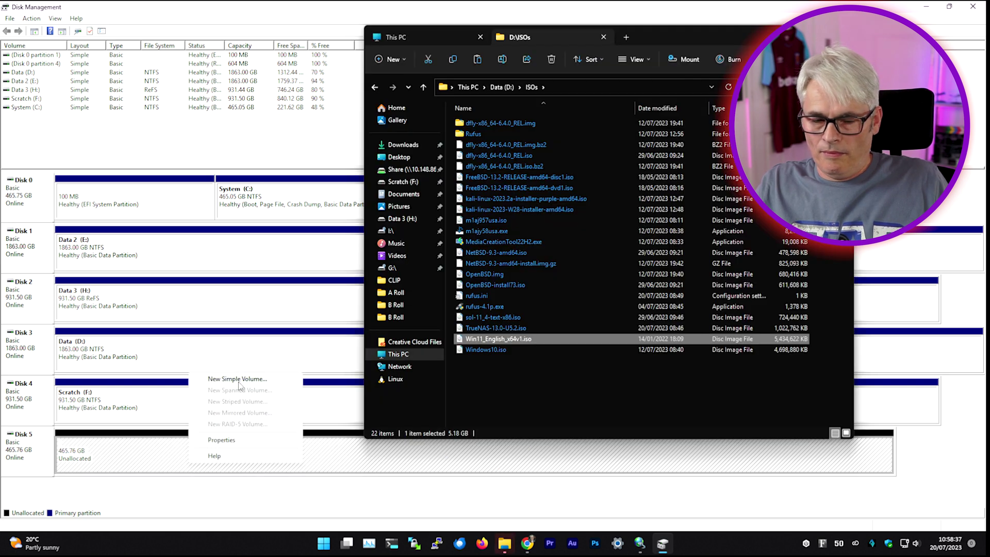
# Step: Create a full 476938 MB NTFS quick-formatted volume on Disk 5, drive letter I, label 'iscsi'
pyautogui.click(238, 380)
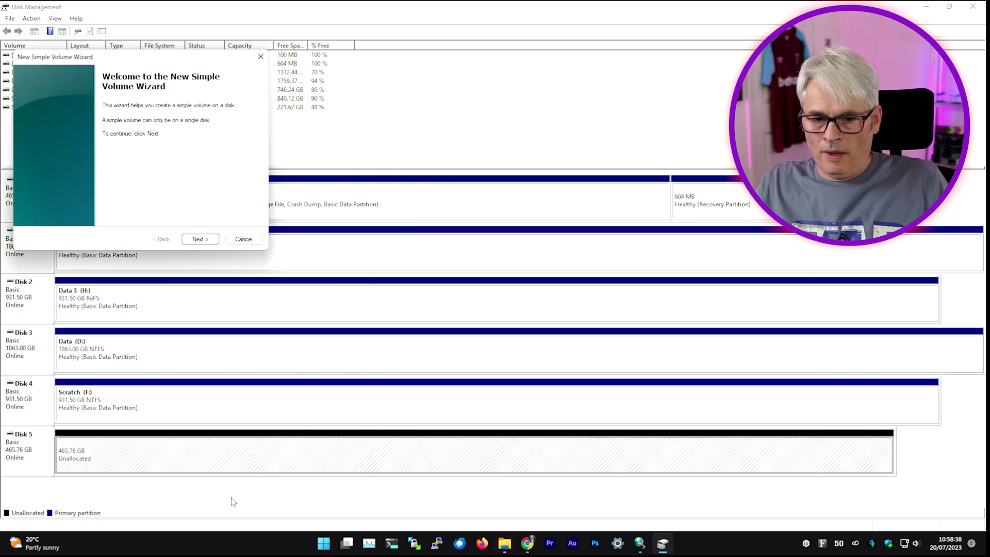
pyautogui.click(199, 239)
pyautogui.click(198, 239)
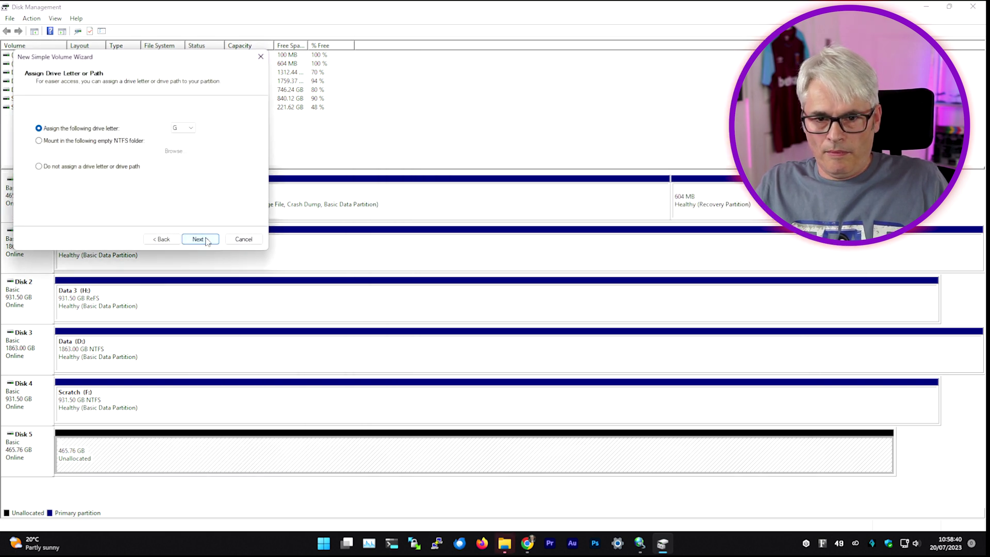
pyautogui.click(190, 127)
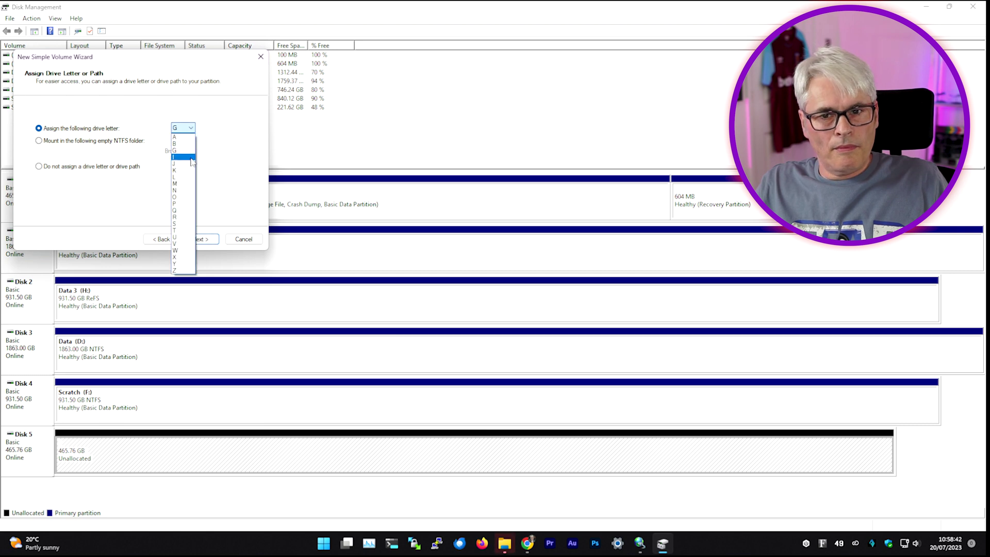
pyautogui.click(186, 146)
pyautogui.click(196, 240)
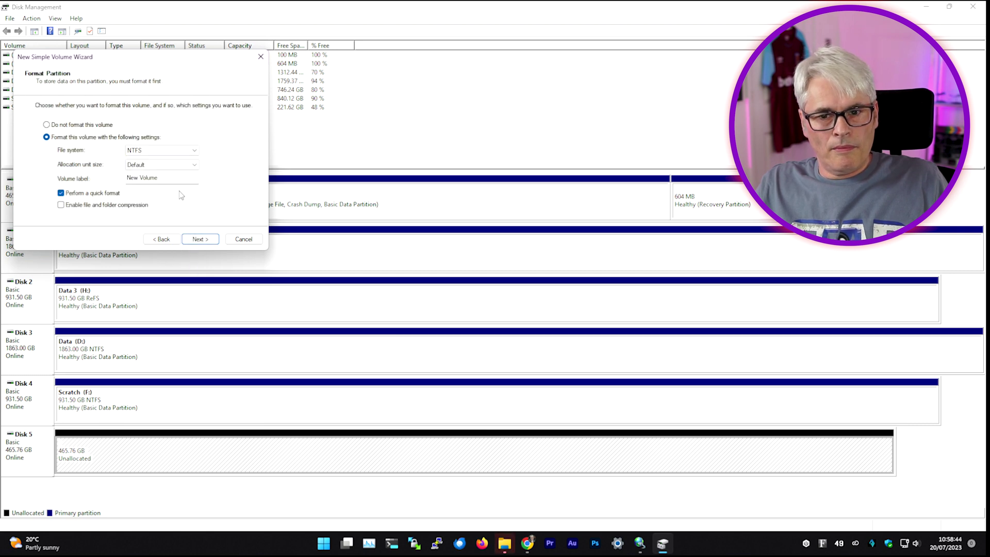
pyautogui.moveTo(176, 175); pyautogui.dragTo(87, 185)
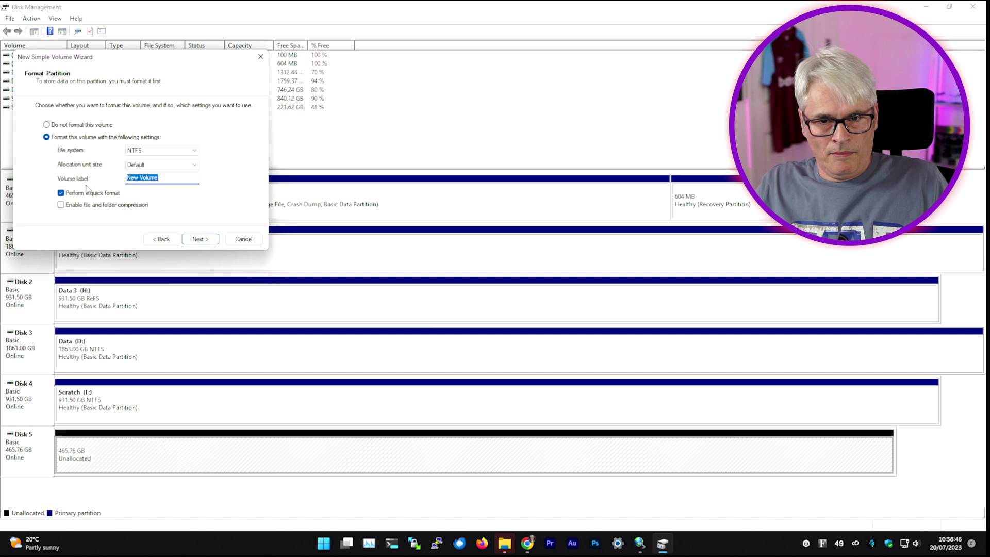
pyautogui.write('iscsi')
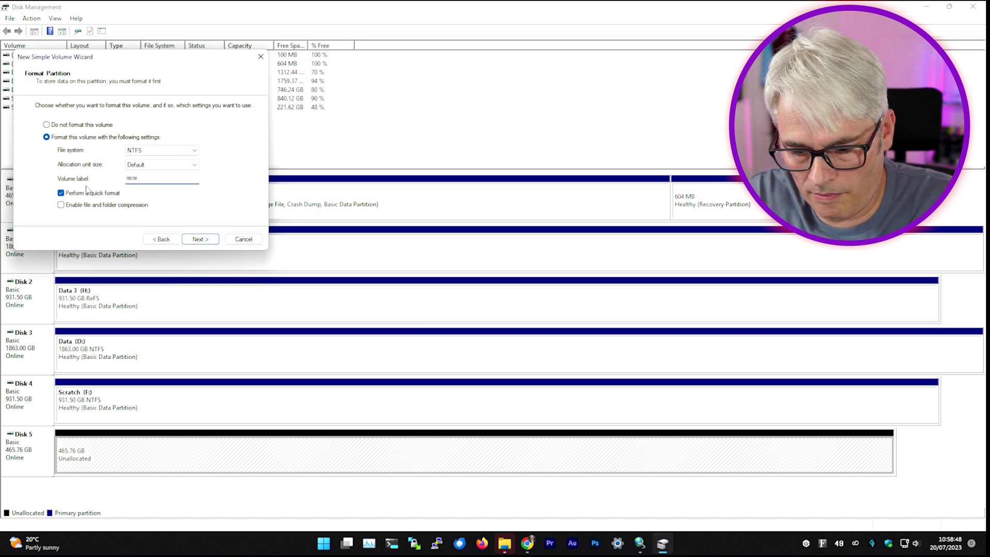
pyautogui.click(205, 241)
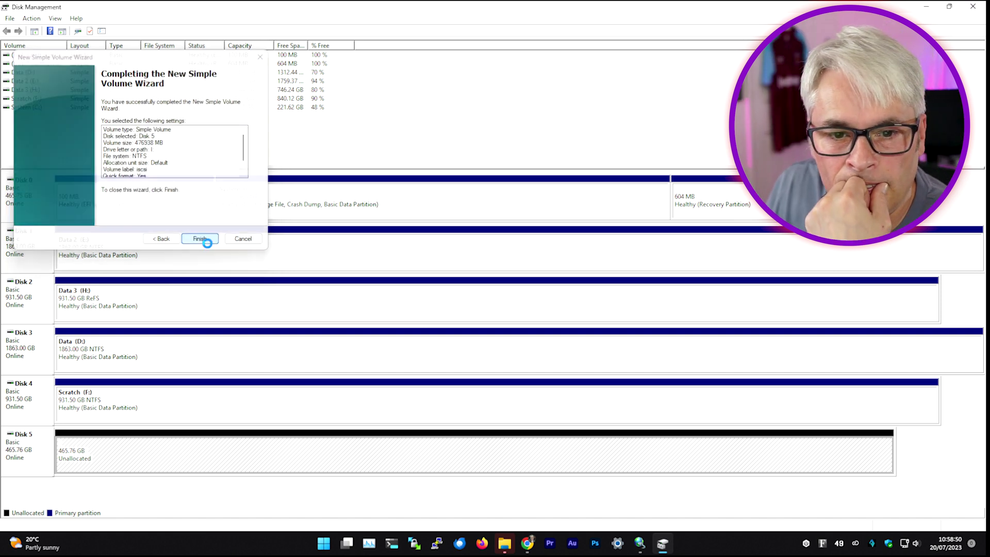
pyautogui.click(200, 238)
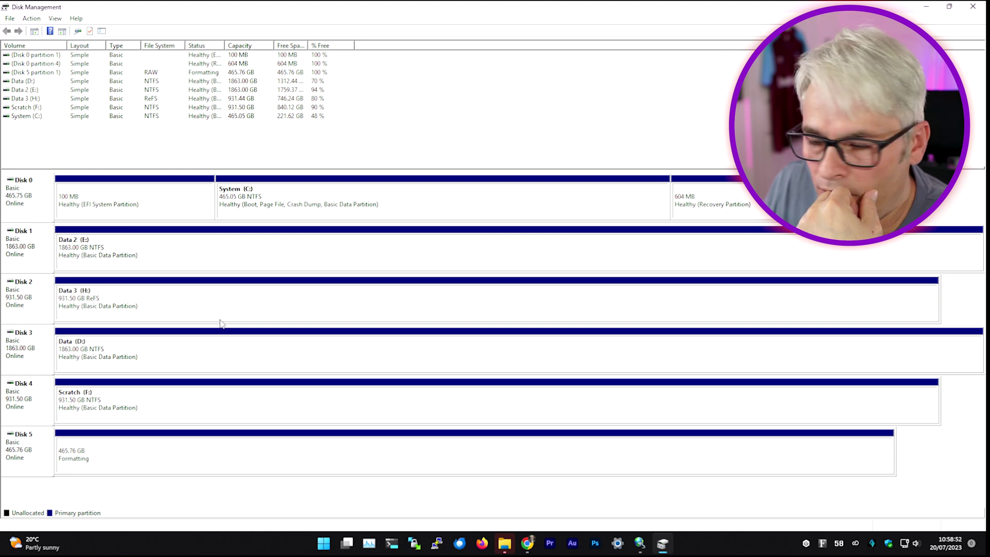
# Step: Paste Win11_English_x64v1.iso from D:\ISOs onto the new iscsi (I:) drive
pyautogui.hotkey('alt', 'Tab')
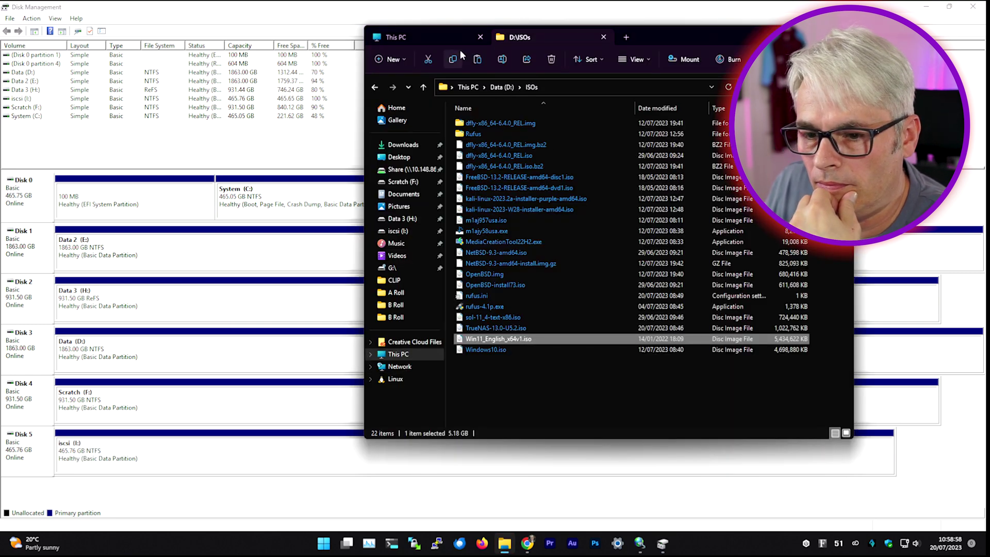
pyautogui.click(431, 38)
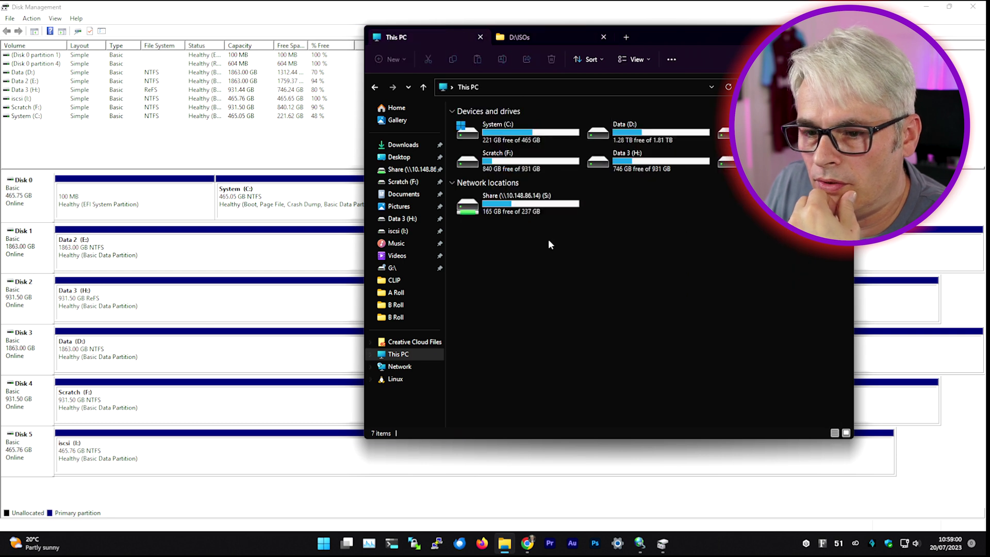
pyautogui.doubleClick(724, 161)
pyautogui.click(518, 37)
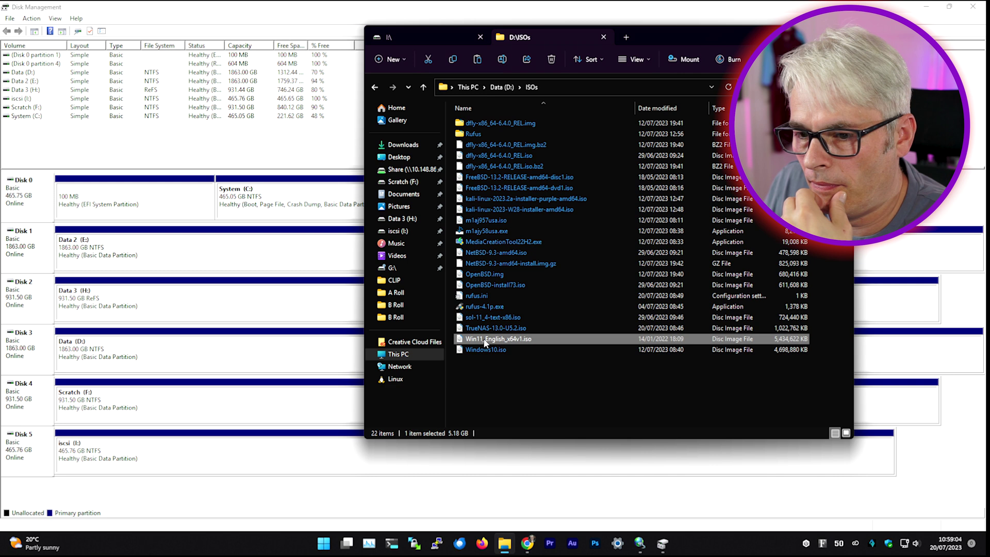
pyautogui.click(438, 36)
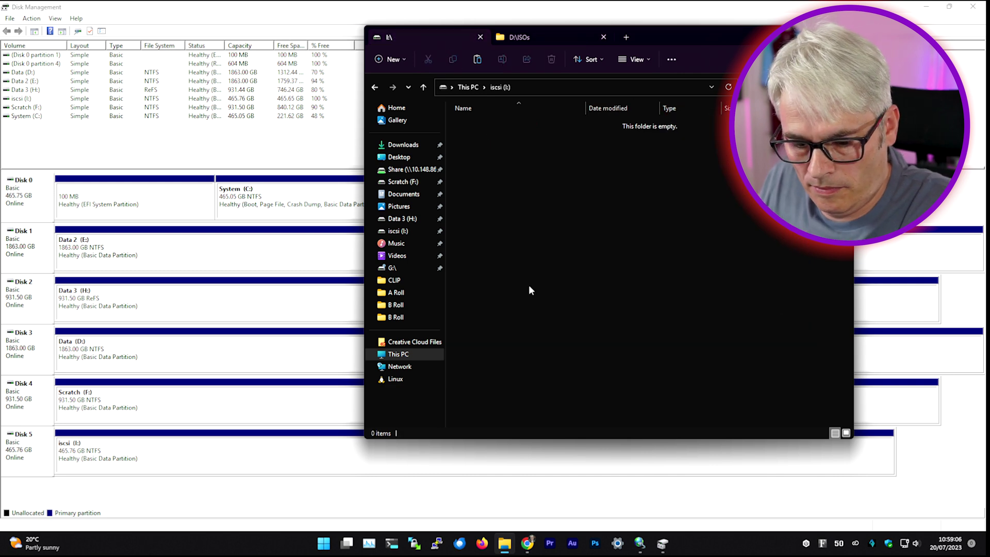
pyautogui.hotkey('ctrl', 'v')
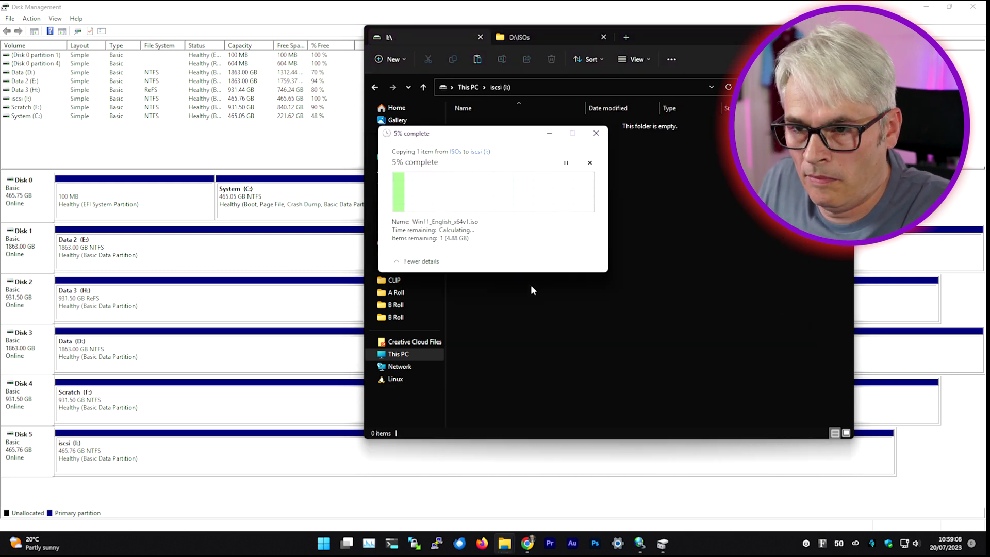